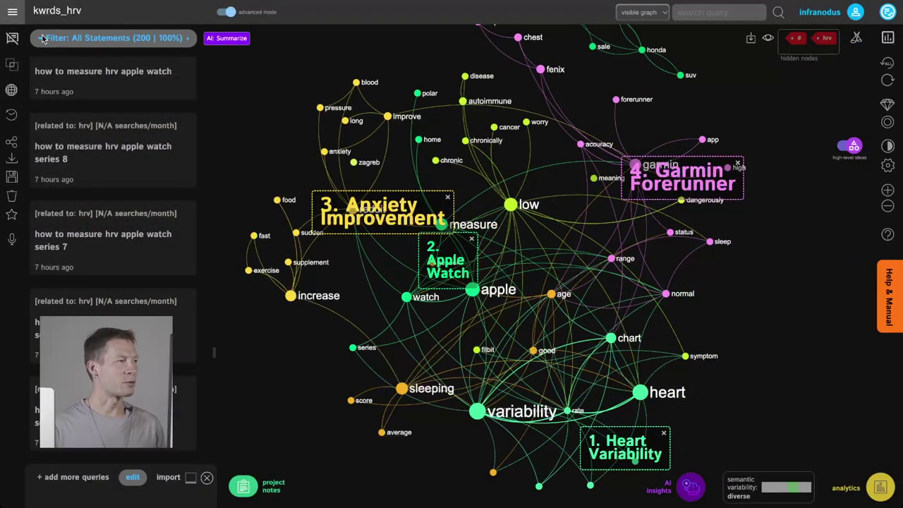
# - Open the hamburger navigation drawer over the kwrds_hrv keyword graph
pyautogui.click(12, 13)
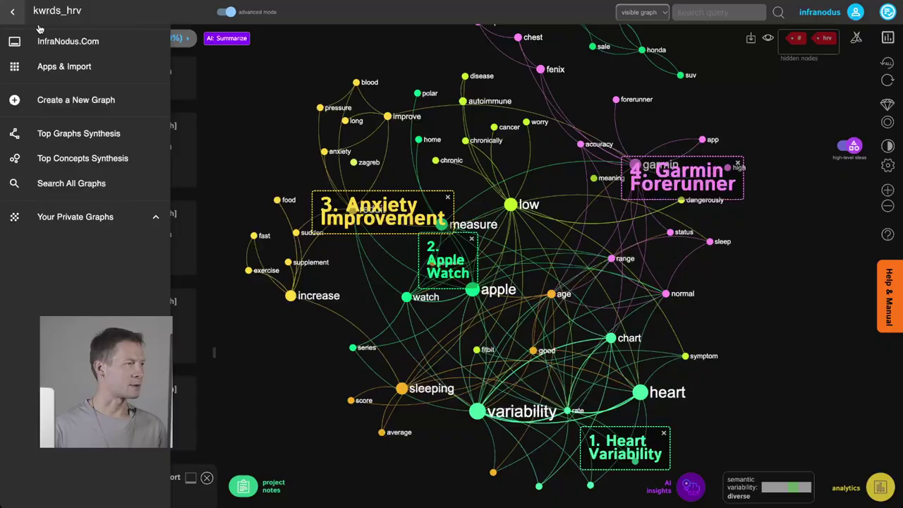
# - Start a new Keyword Research graph from Apps & Import > Research & SEO
pyautogui.click(57, 67)
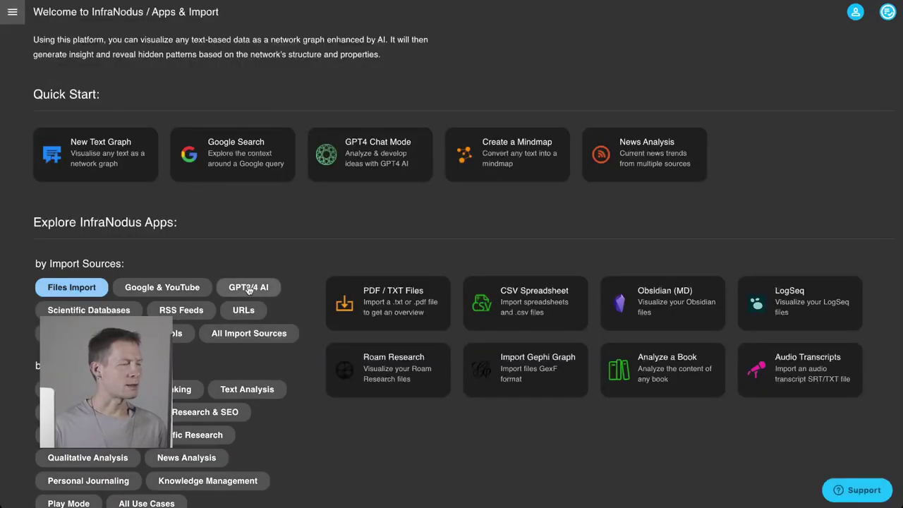
pyautogui.scroll(-1, 202, 413)
pyautogui.click(189, 372)
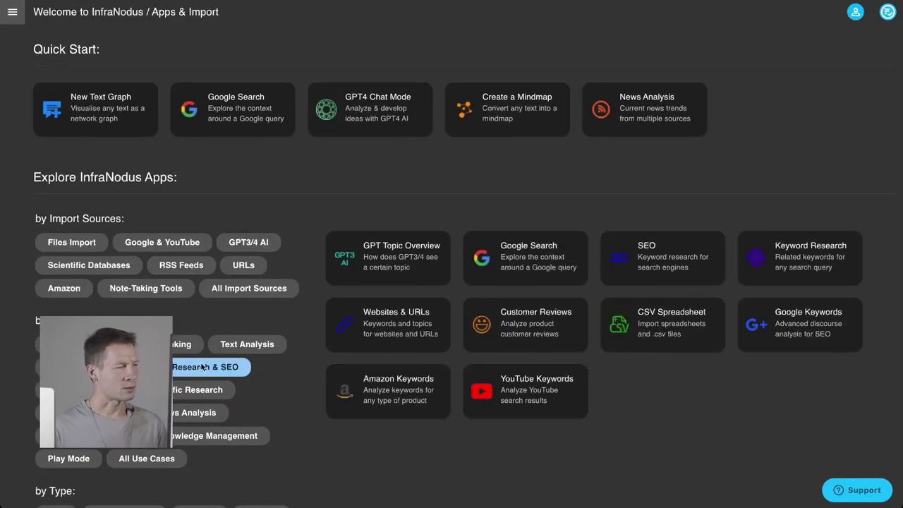
pyautogui.click(790, 260)
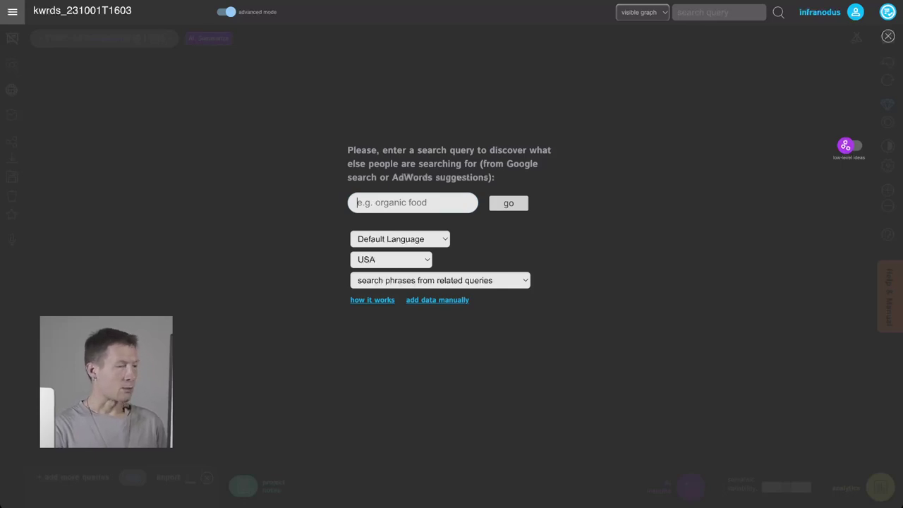
# - Generate the 'heart rate variability' keyword graph of 200 statements, then open a new Google tab
pyautogui.write('heart rate variability')
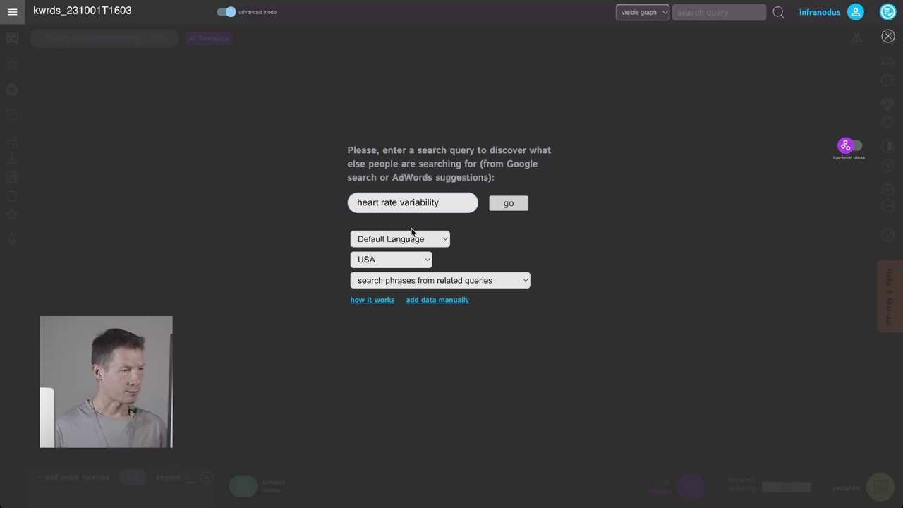
pyautogui.click(507, 204)
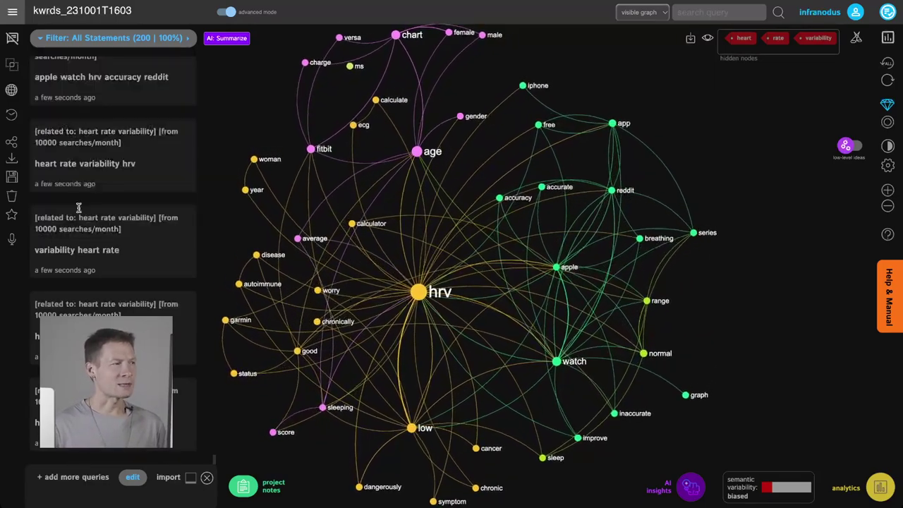
pyautogui.scroll(1, 94, 177)
pyautogui.scroll(10, 93, 177)
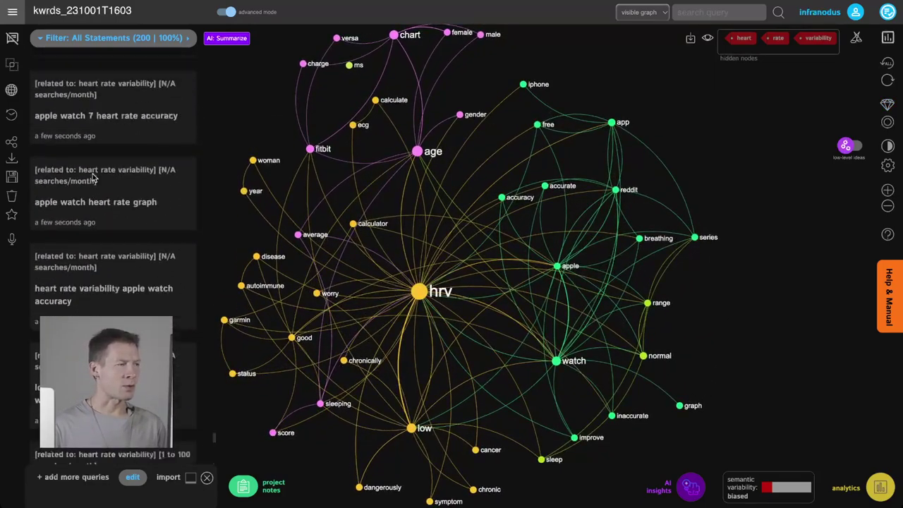
pyautogui.scroll(15, 94, 177)
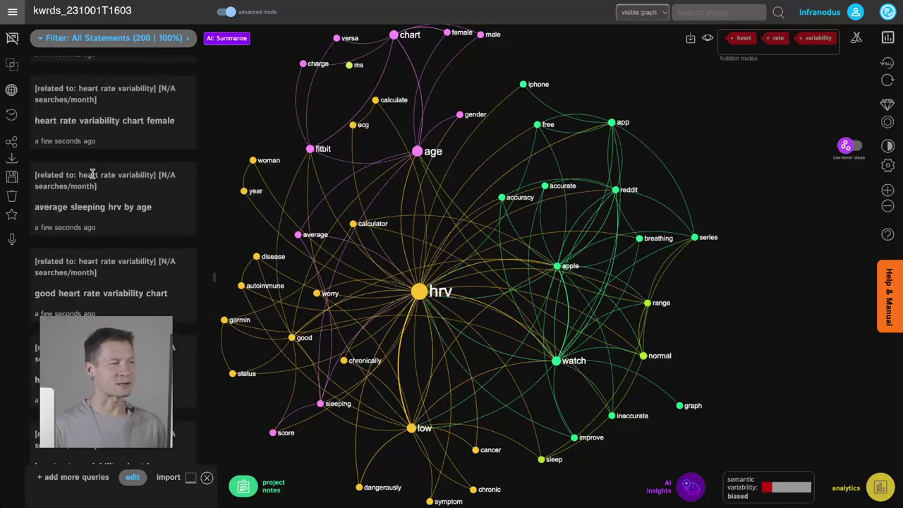
pyautogui.press('super+t')
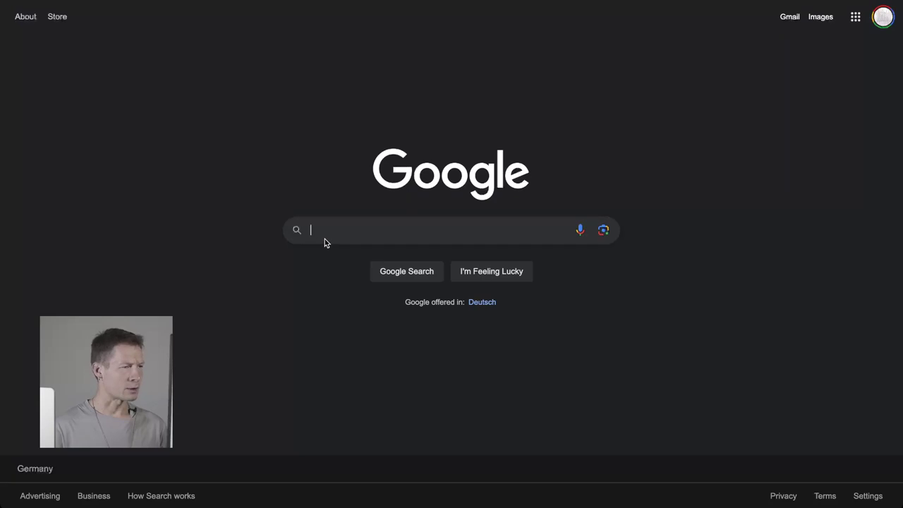
# - Type 'hrv' into Google to see its autocomplete suggestions and monthly search volumes
pyautogui.write('hrv')
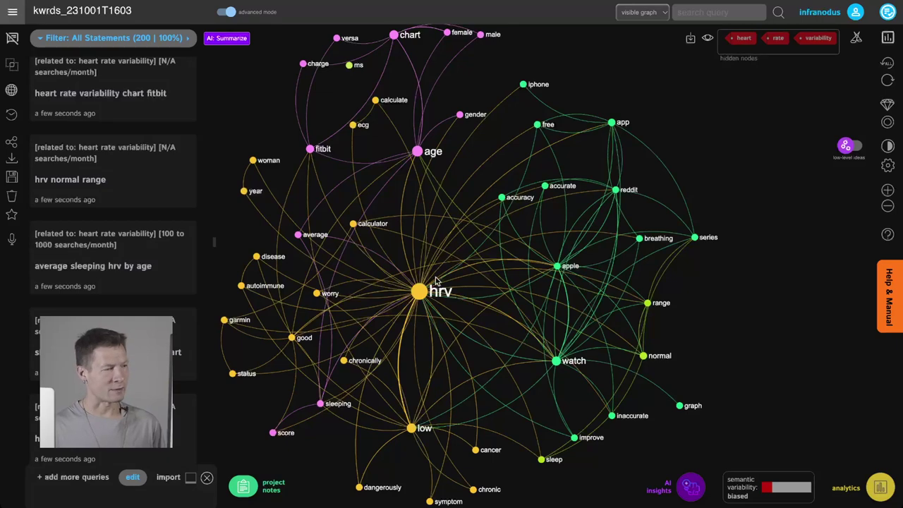
# - Hide the hrv node, then filter to the 42 queries containing both apple and watch
pyautogui.click(419, 293)
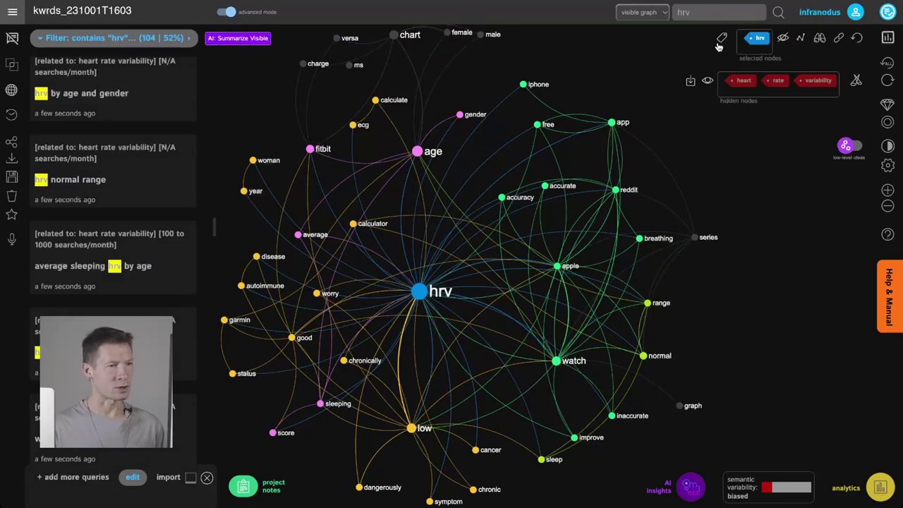
pyautogui.click(419, 295)
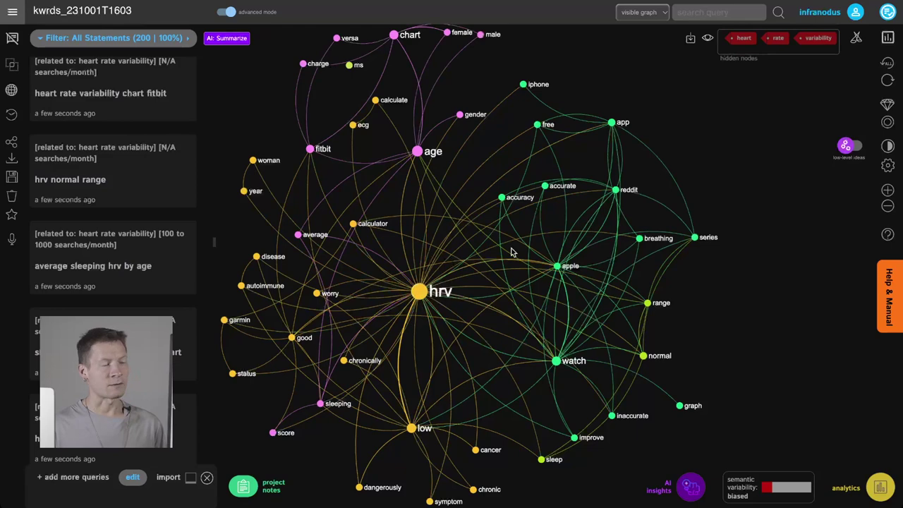
pyautogui.click(421, 299)
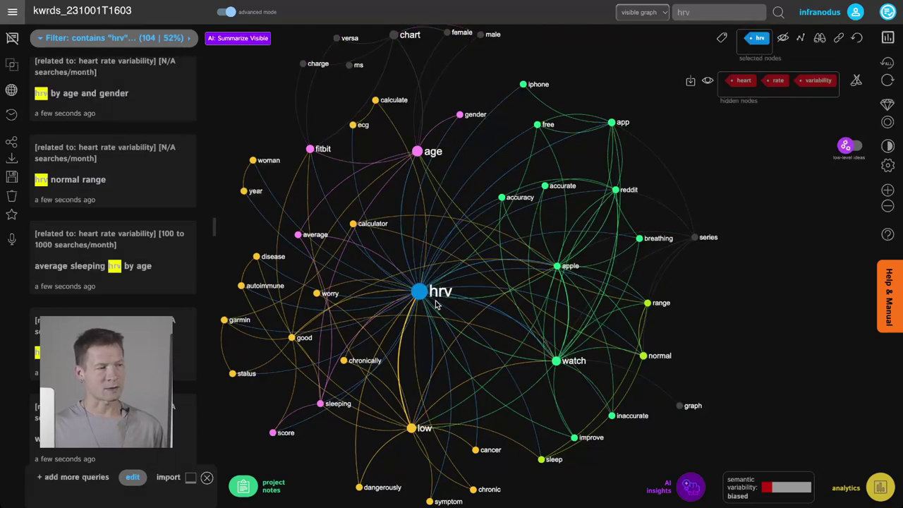
pyautogui.click(783, 38)
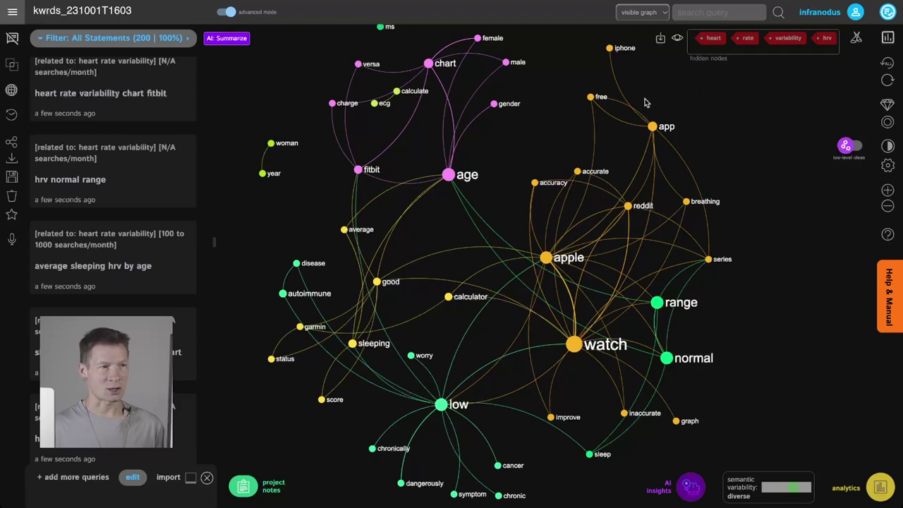
pyautogui.click(547, 257)
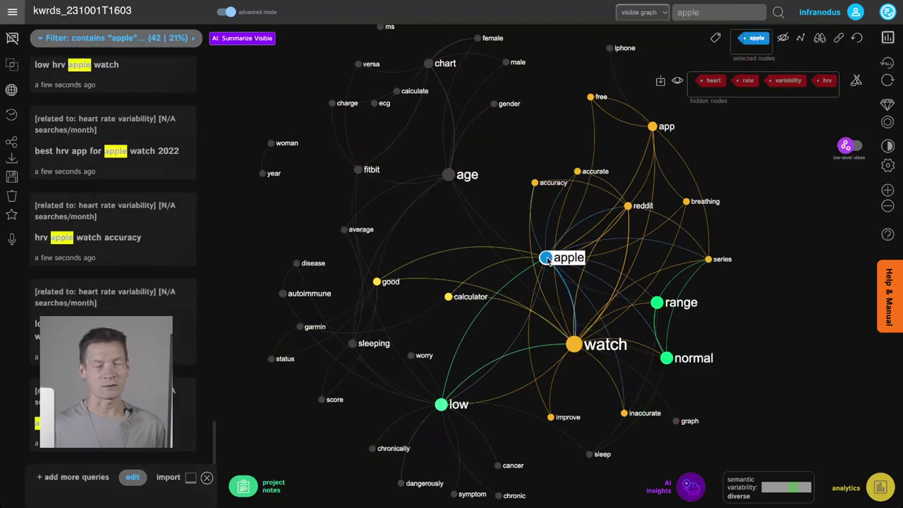
pyautogui.click(574, 343)
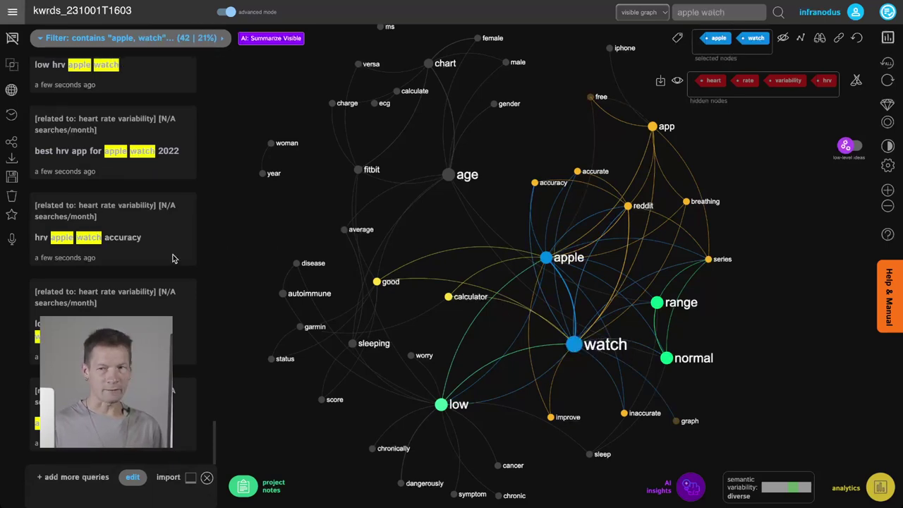
# - Scroll the apple watch queries and try adding normal and range to the filter
pyautogui.scroll(6, 127, 177)
pyautogui.scroll(-4, 127, 177)
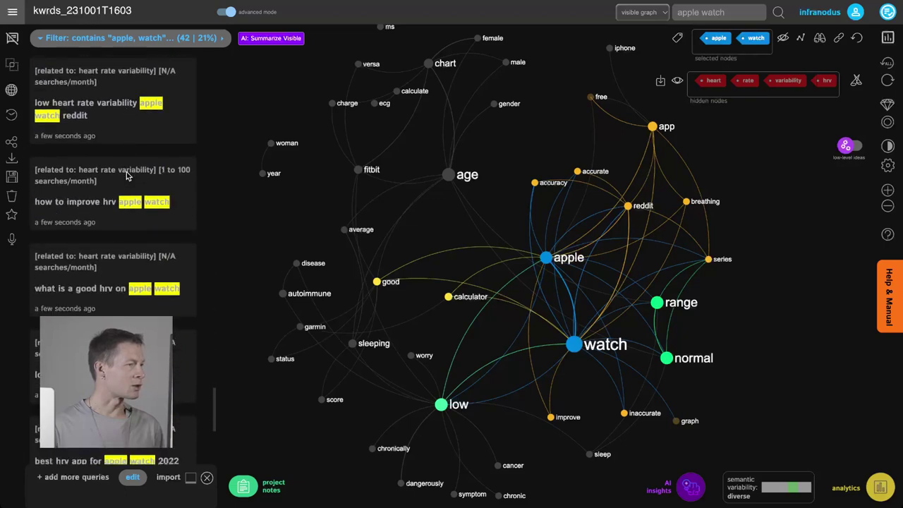
pyautogui.scroll(-3, 127, 176)
pyautogui.scroll(10, 127, 171)
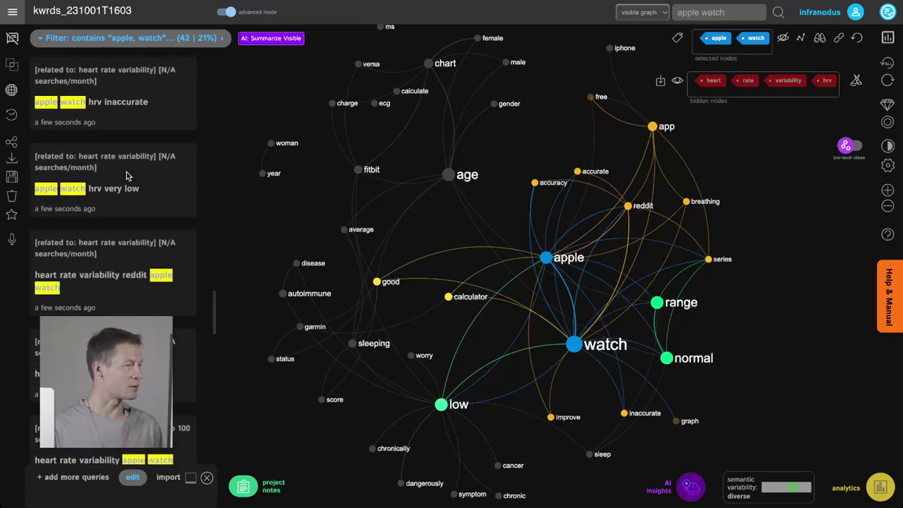
pyautogui.scroll(5, 127, 176)
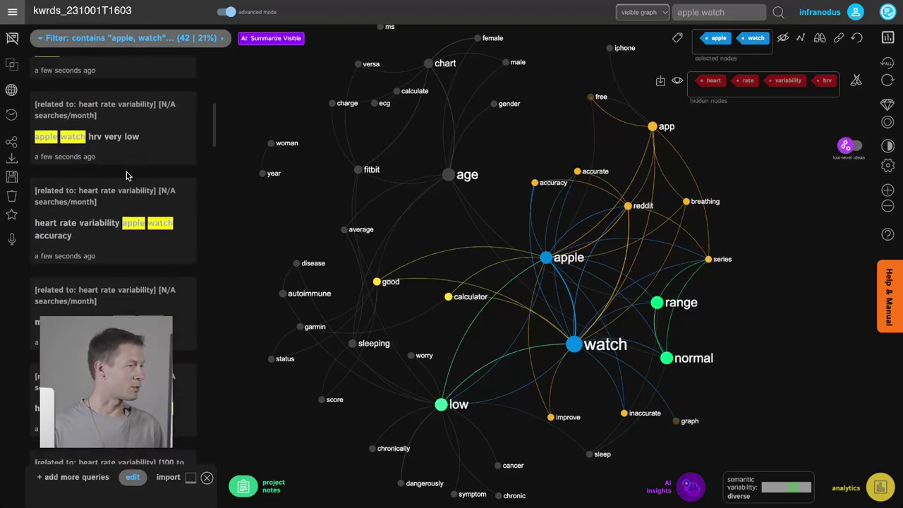
pyautogui.scroll(1, 127, 176)
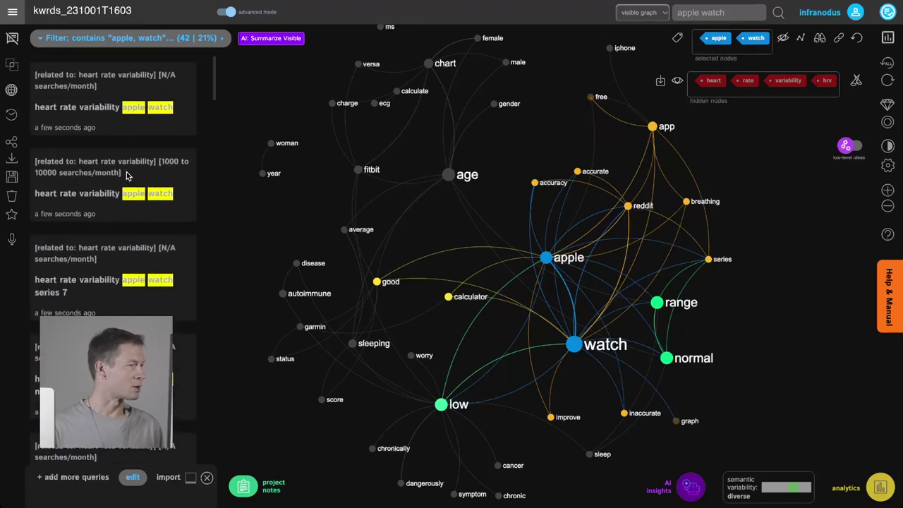
pyautogui.scroll(-1, 79, 198)
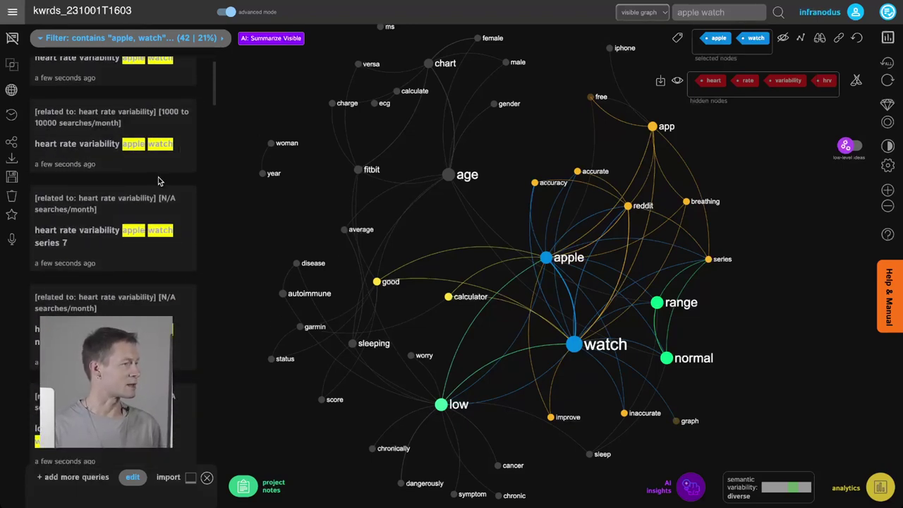
pyautogui.scroll(-3, 81, 254)
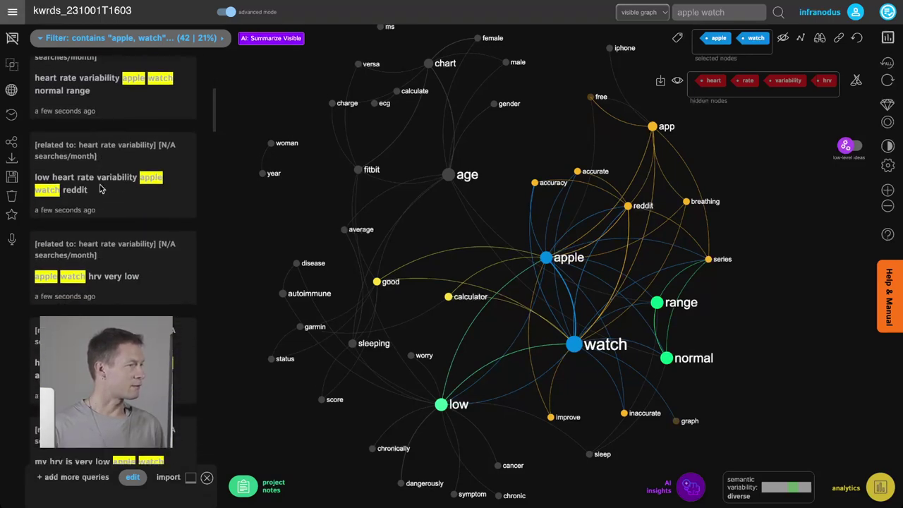
pyautogui.scroll(-5, 84, 134)
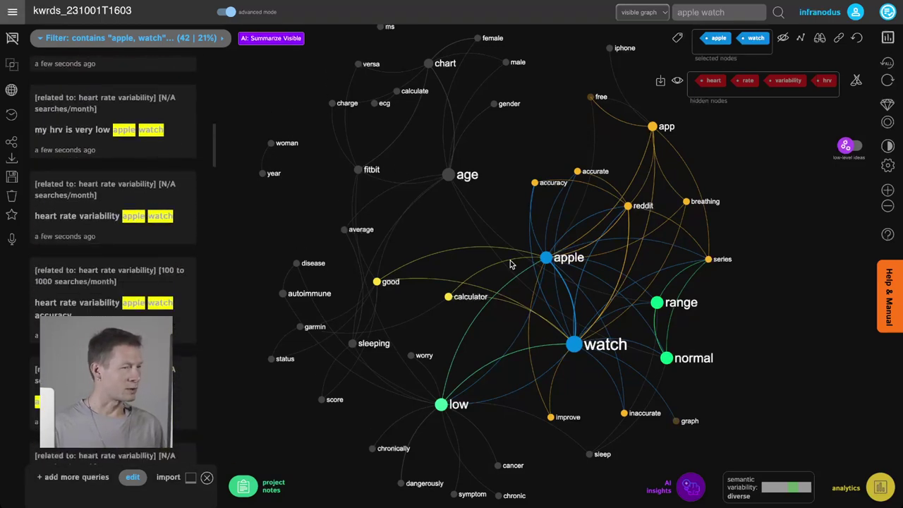
pyautogui.click(667, 359)
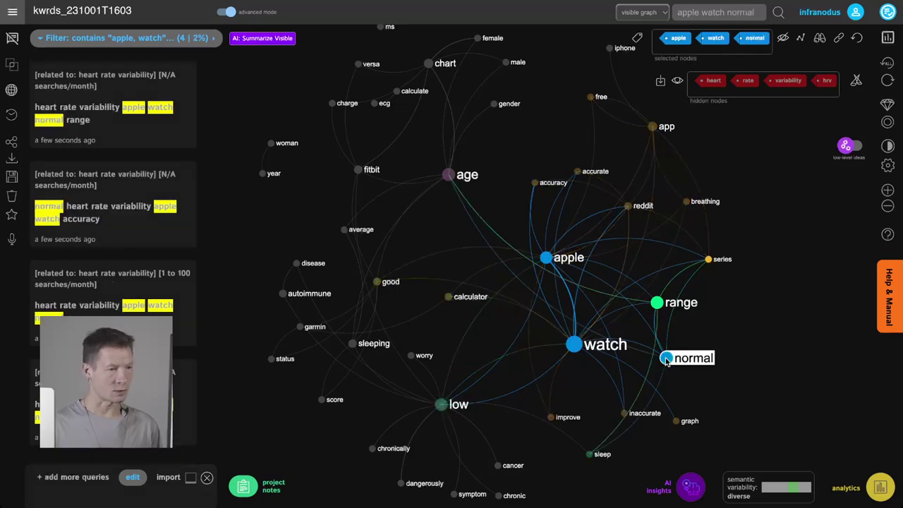
pyautogui.click(658, 305)
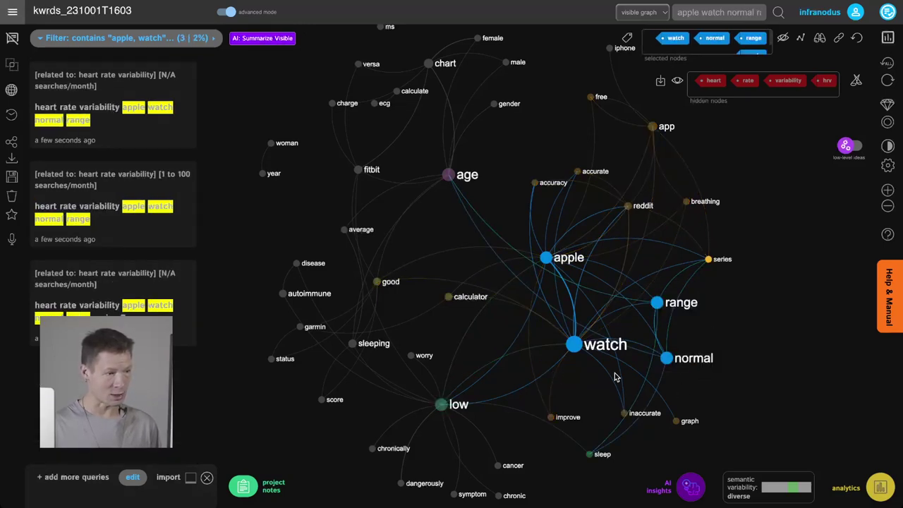
pyautogui.click(676, 357)
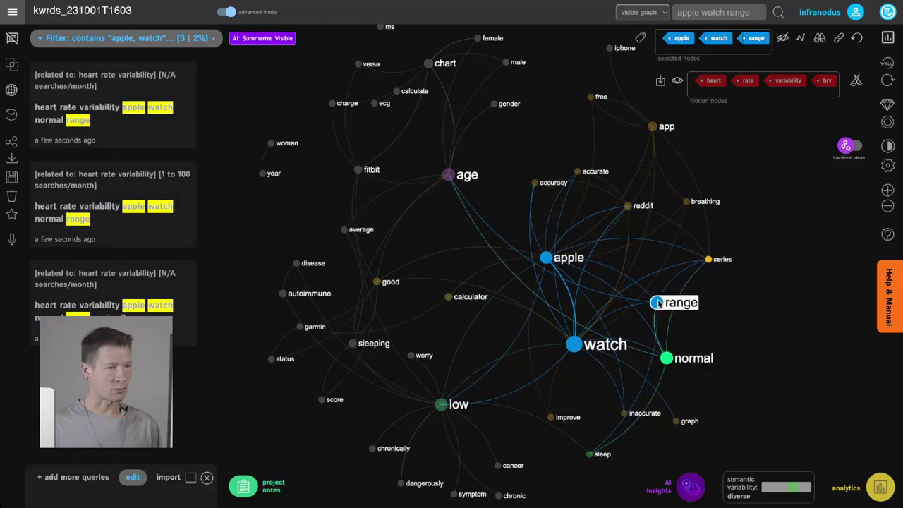
pyautogui.click(667, 308)
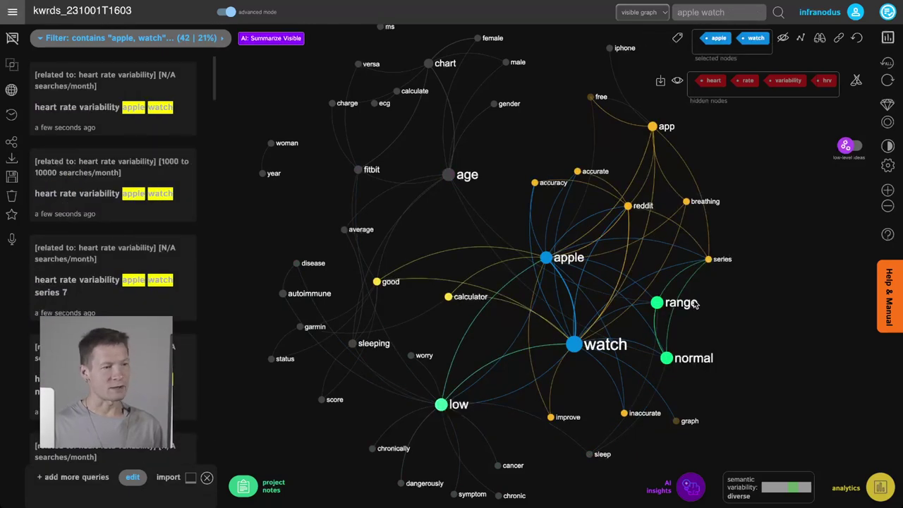
# - Save the apple watch normal range combination (3 statements) to project notes
pyautogui.click(669, 358)
pyautogui.click(656, 304)
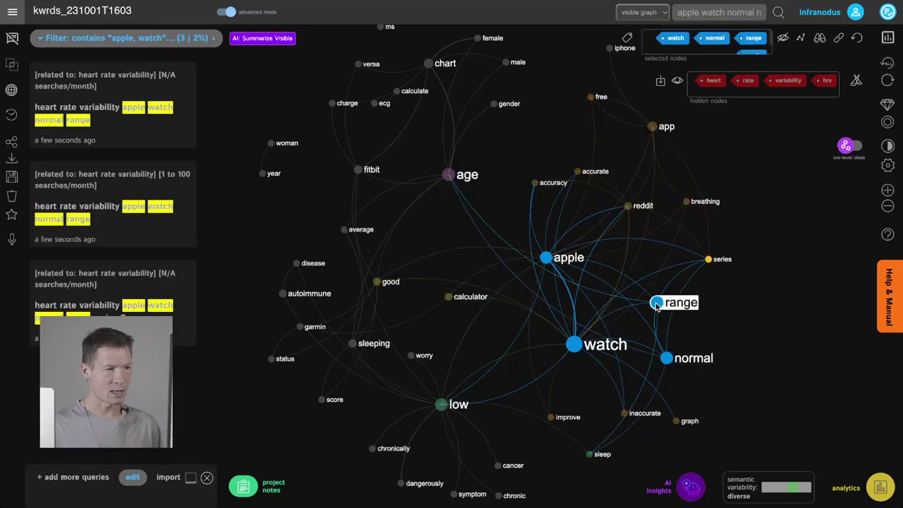
pyautogui.click(628, 39)
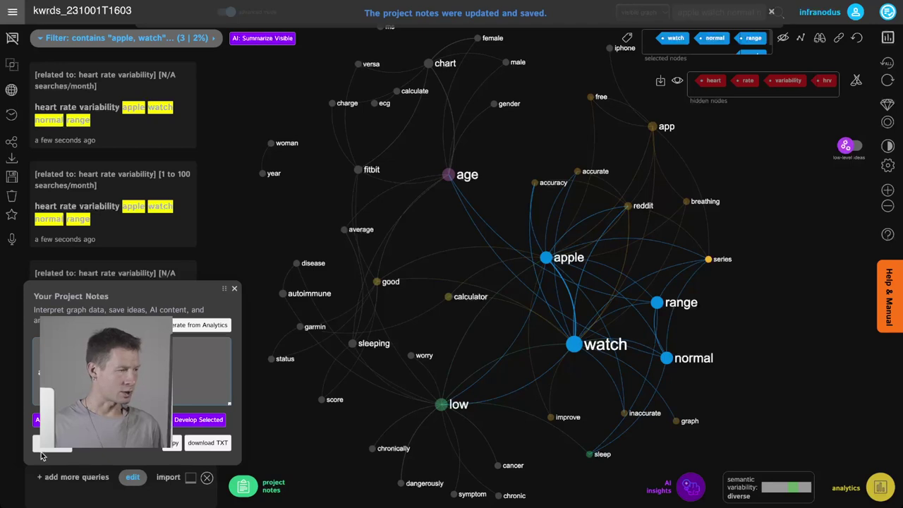
# - Swap normal and range for low and save the apple watch low combination to notes
pyautogui.click(234, 291)
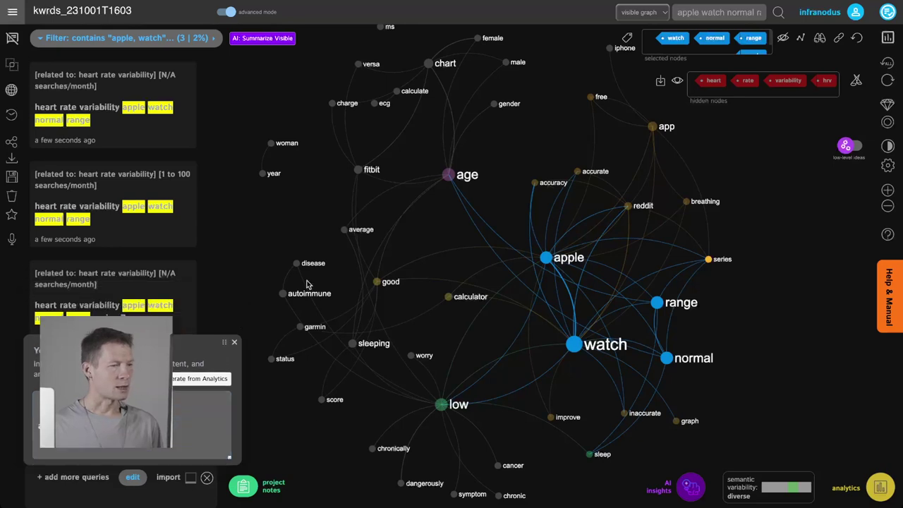
pyautogui.click(667, 358)
pyautogui.click(656, 303)
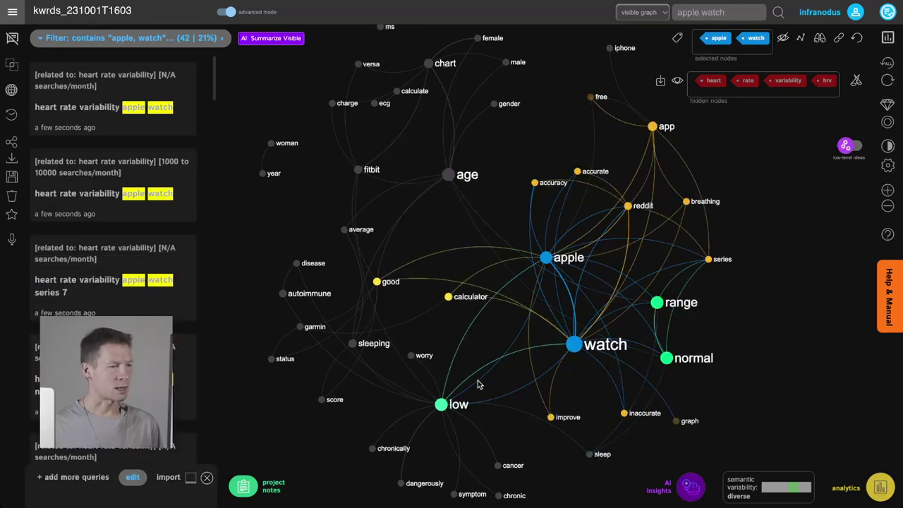
pyautogui.click(441, 404)
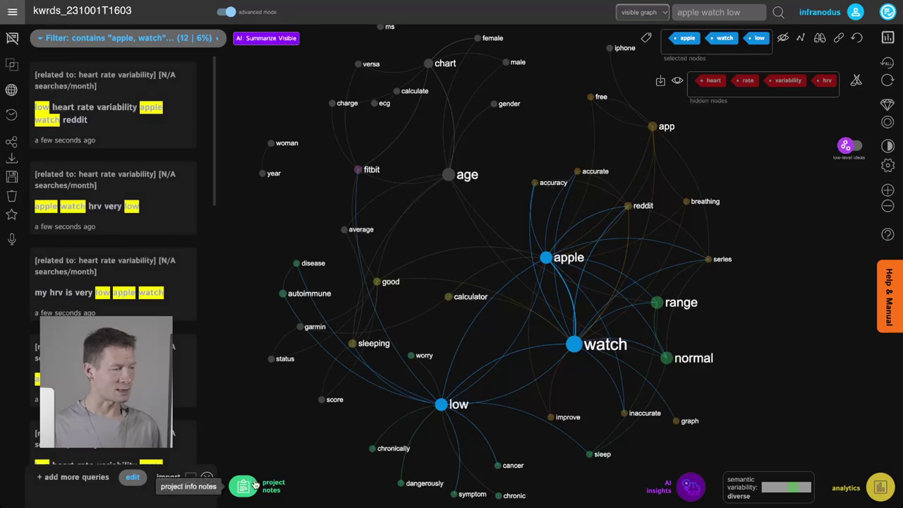
pyautogui.click(646, 40)
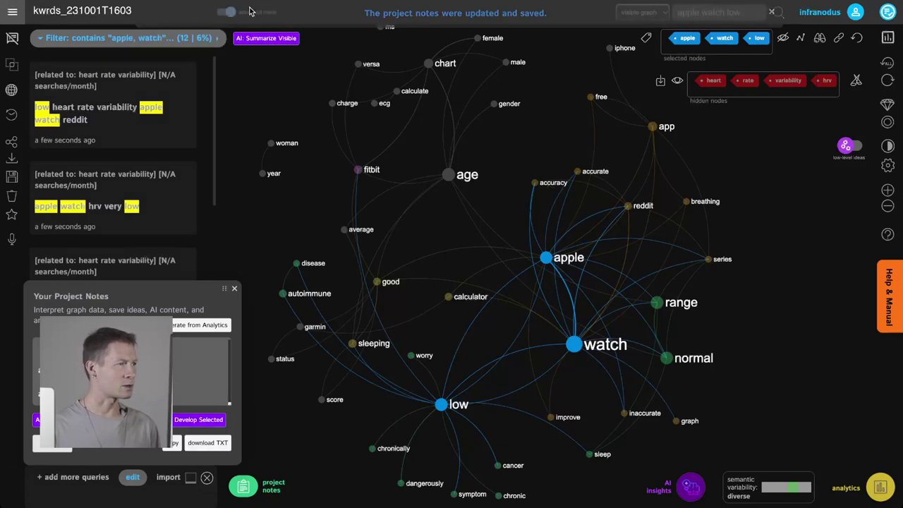
# - Close the project notes and clear the keyword filter to show all 200 statements
pyautogui.click(223, 13)
pyautogui.click(223, 13)
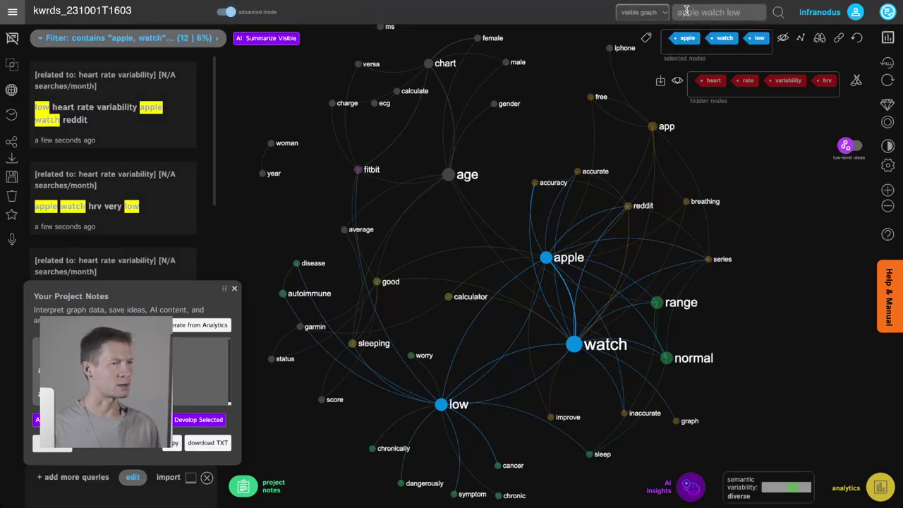
pyautogui.click(234, 292)
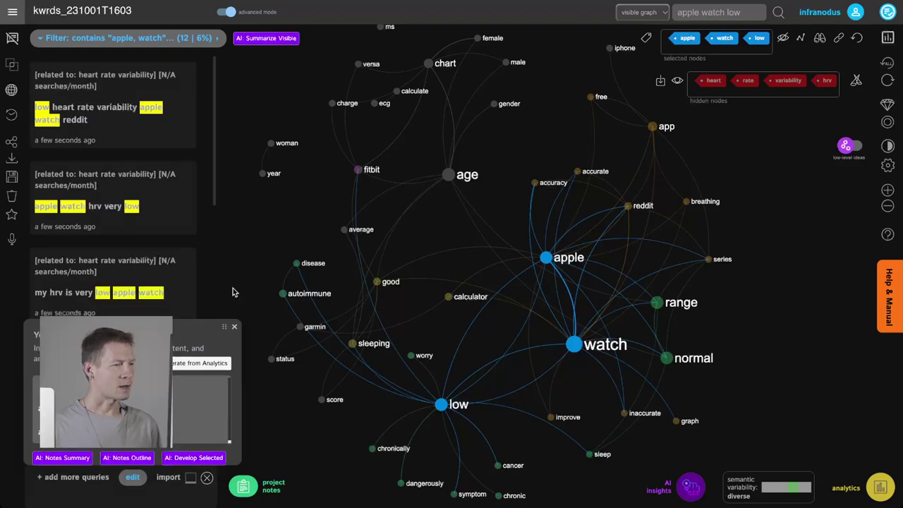
pyautogui.click(859, 39)
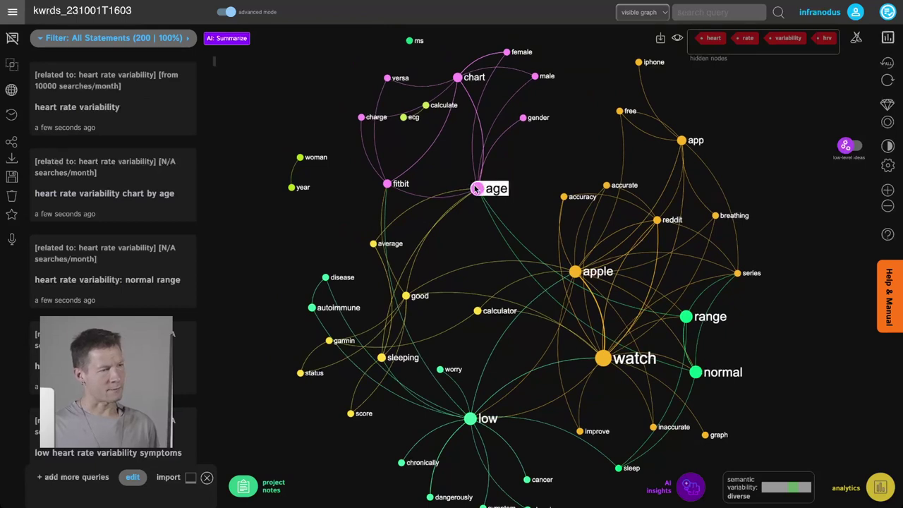
# - Save the age, fitbit and chart combination to notes, then clear the selection
pyautogui.click(477, 189)
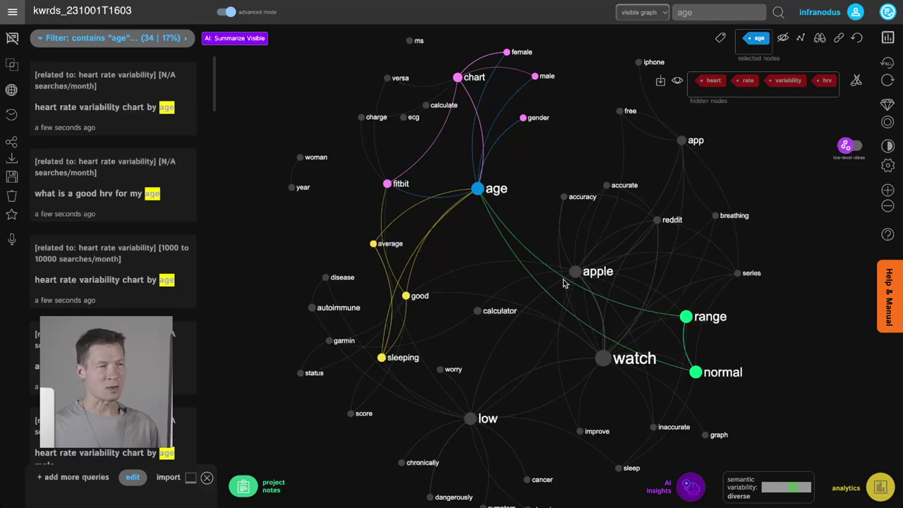
pyautogui.click(391, 184)
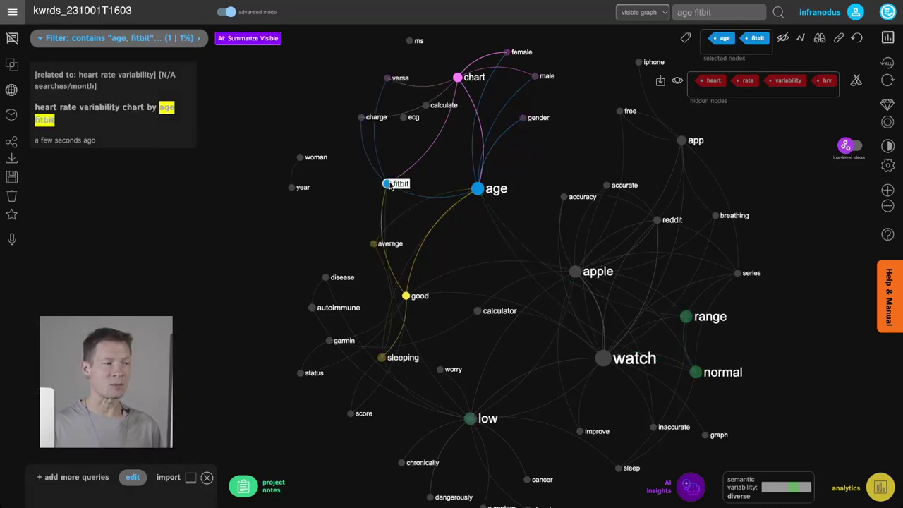
pyautogui.click(457, 77)
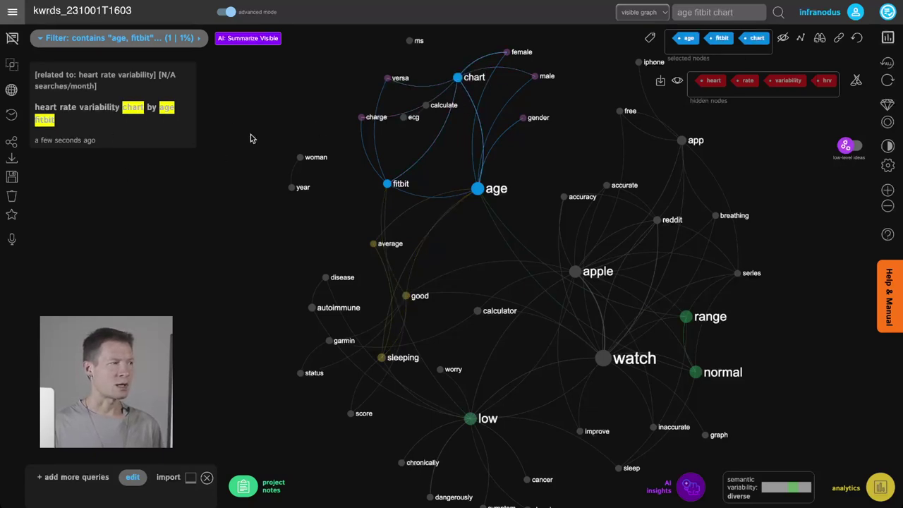
pyautogui.click(651, 40)
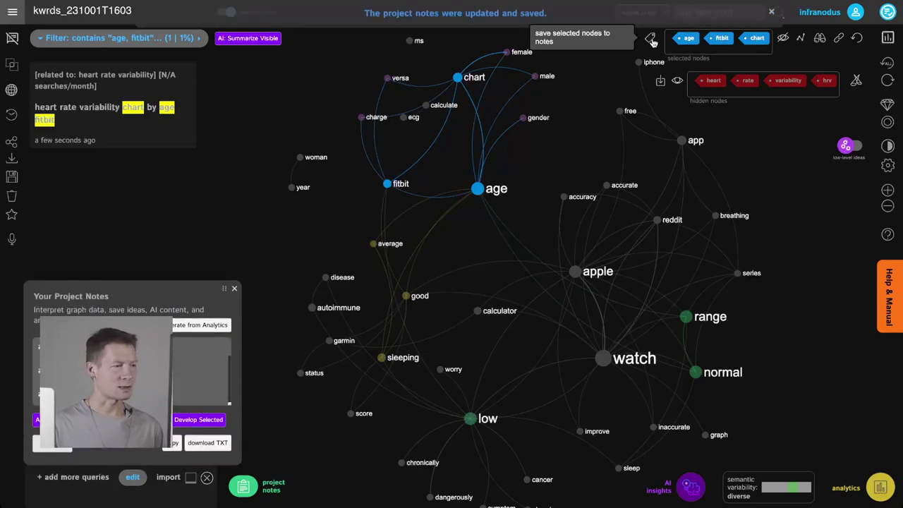
pyautogui.click(234, 291)
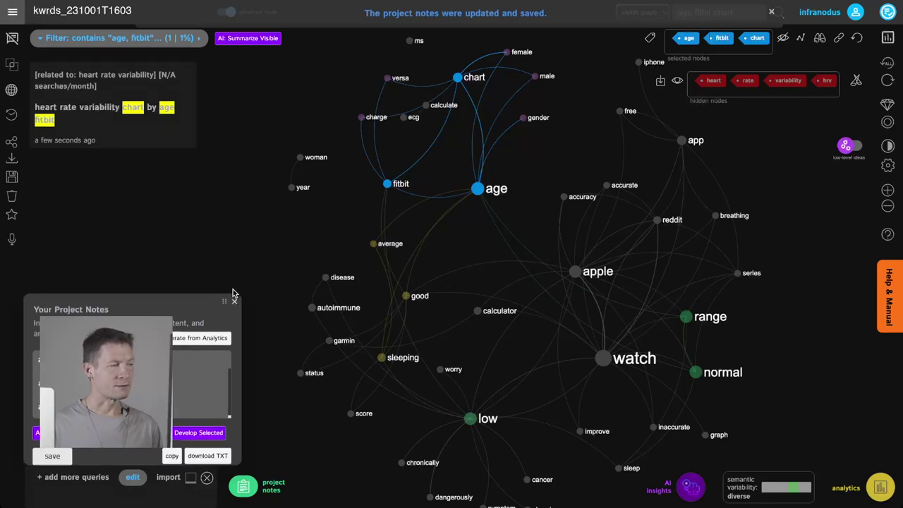
pyautogui.click(857, 40)
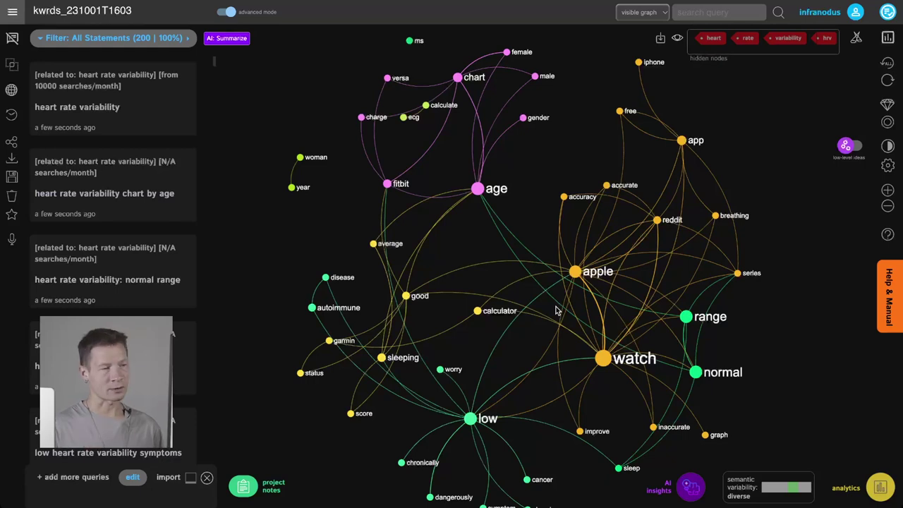
# - Save the age, range and normal combination (3 statements) to notes, then clear the selection
pyautogui.click(497, 196)
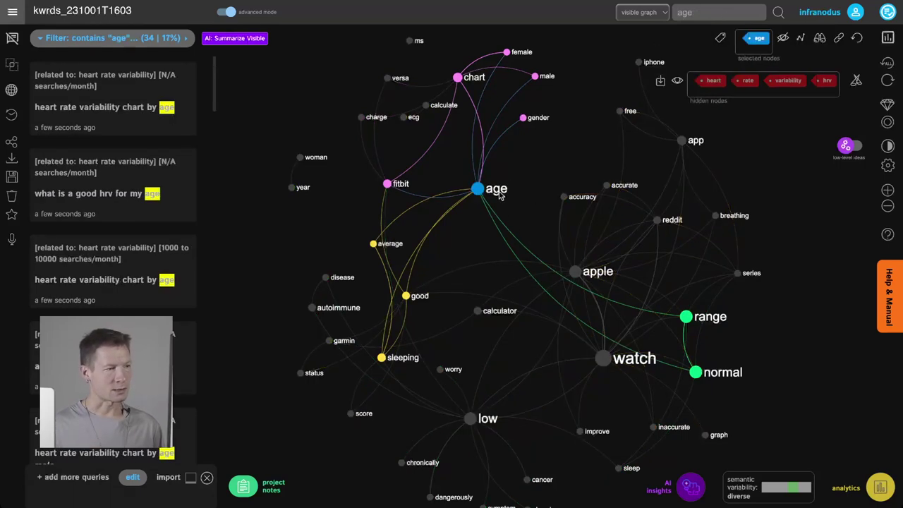
pyautogui.click(686, 317)
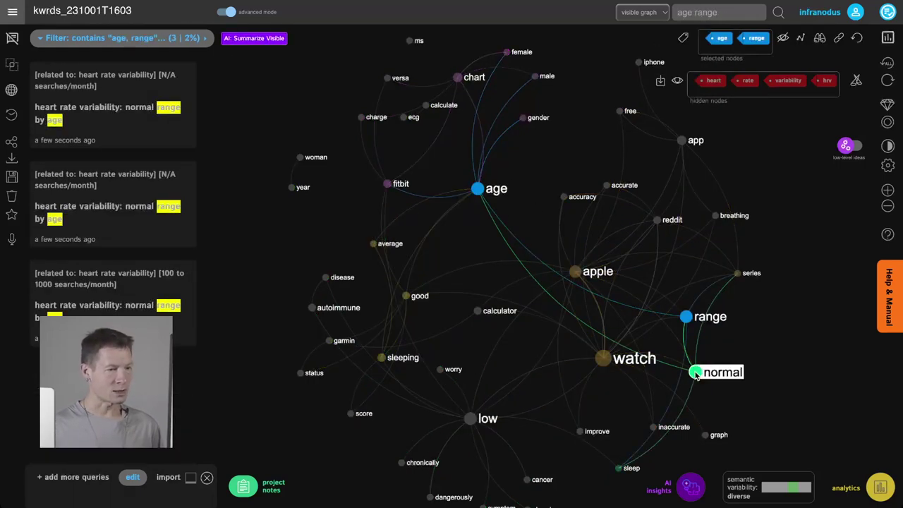
pyautogui.click(695, 374)
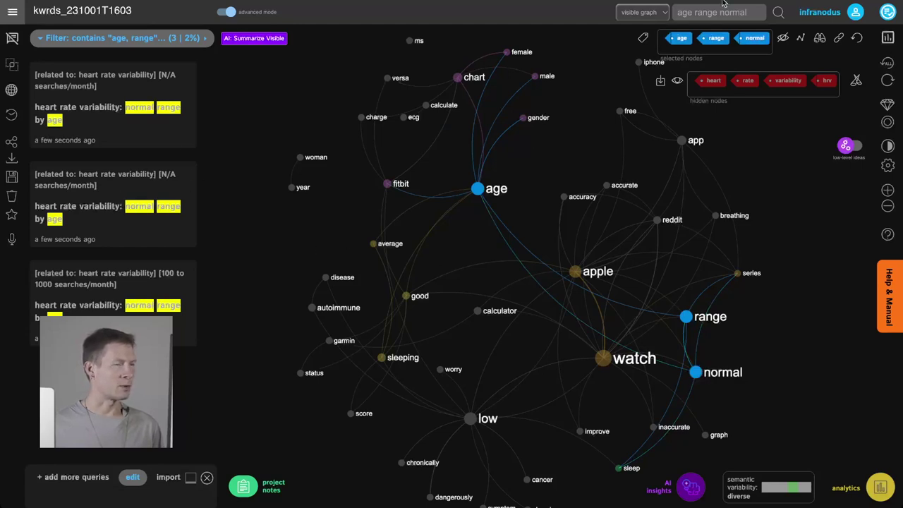
pyautogui.click(643, 38)
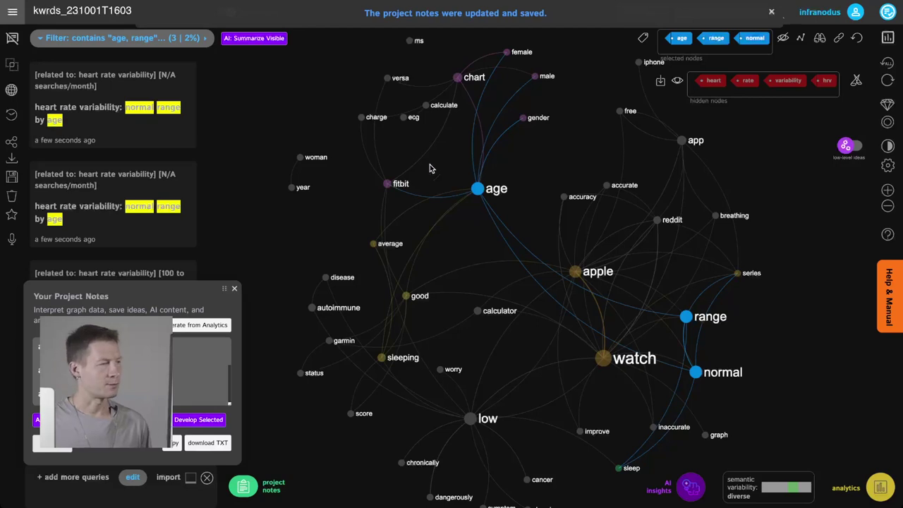
pyautogui.click(234, 288)
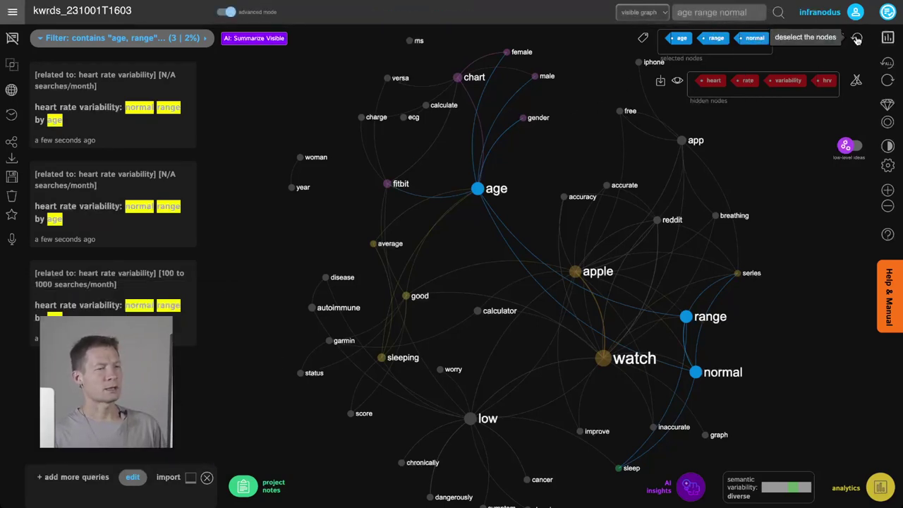
pyautogui.click(783, 37)
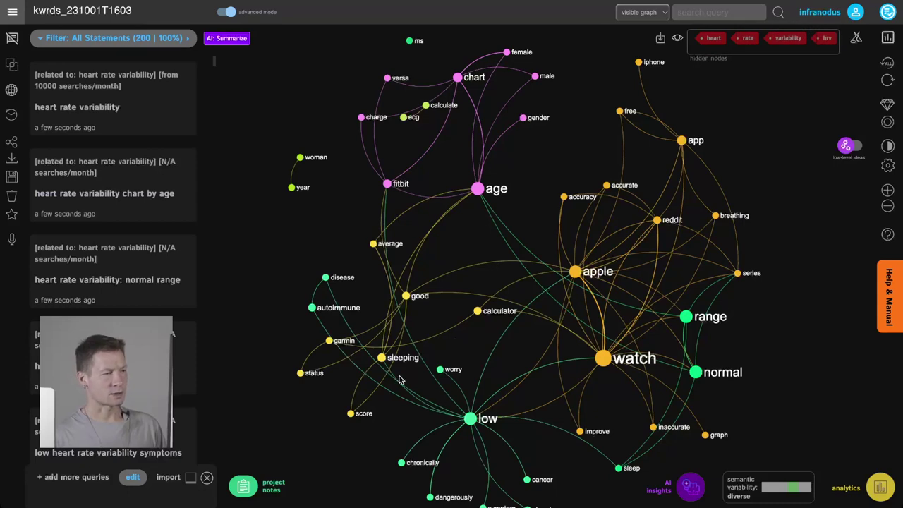
# - Try filtering by garmin and sleeping, then clear both selections
pyautogui.scroll(1, 403, 390)
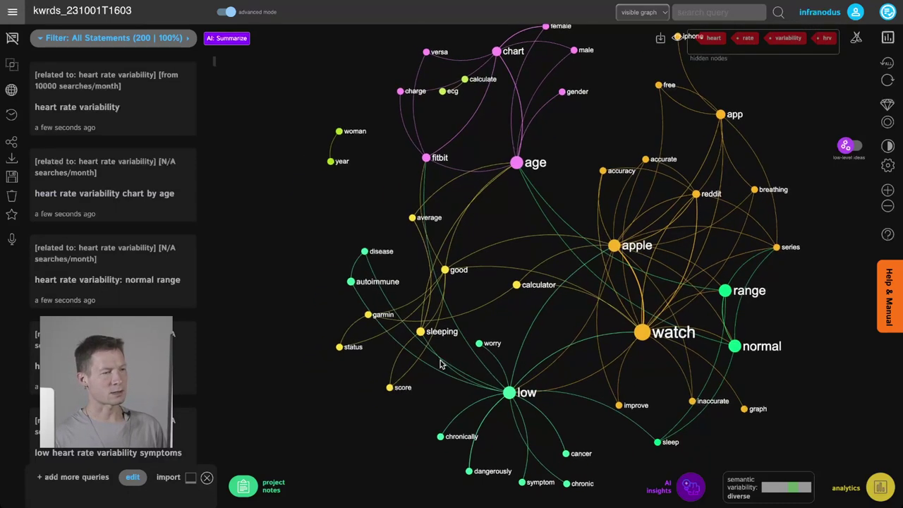
pyautogui.scroll(3, 416, 338)
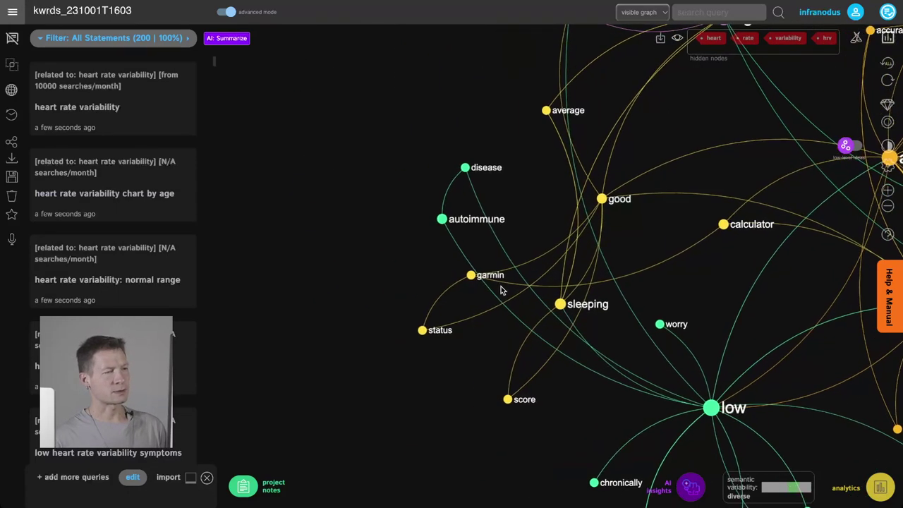
pyautogui.click(475, 275)
pyautogui.click(562, 304)
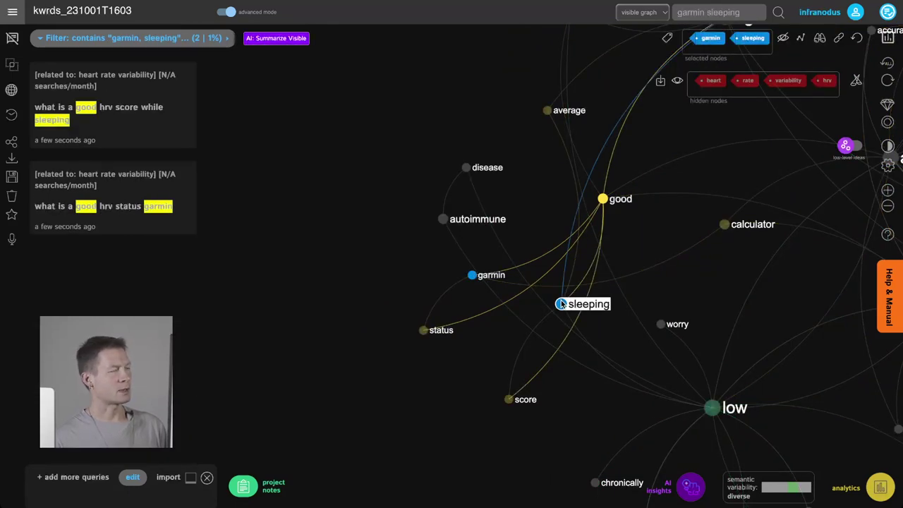
pyautogui.click(563, 305)
pyautogui.click(471, 275)
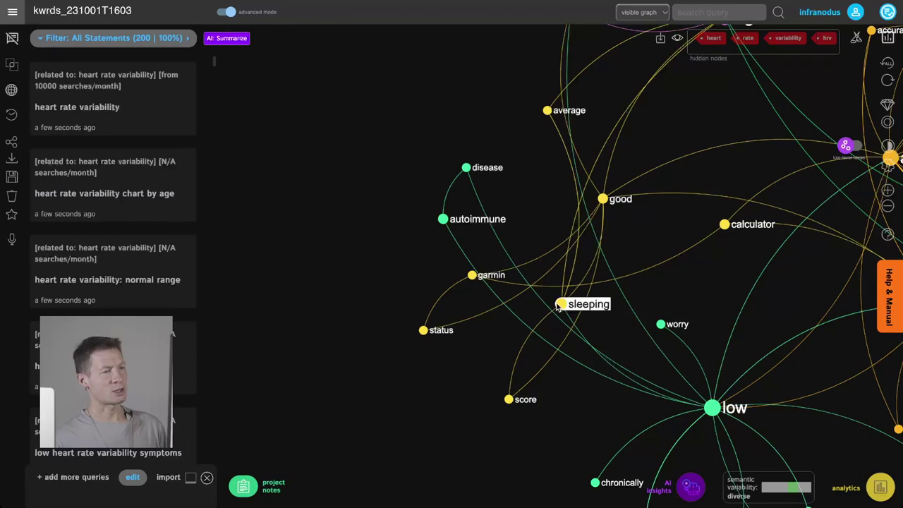
# - Save the sleeping and age combination (6 statements) to notes and reset the filter
pyautogui.click(559, 304)
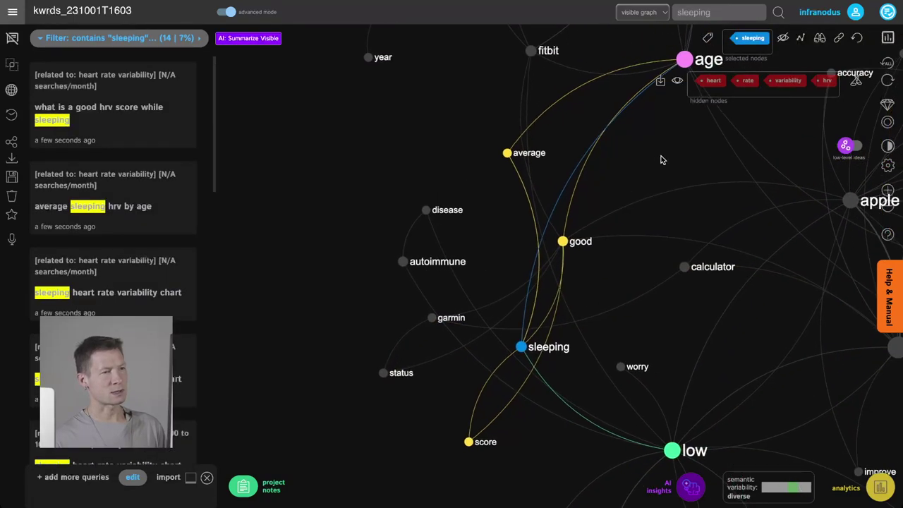
pyautogui.click(636, 116)
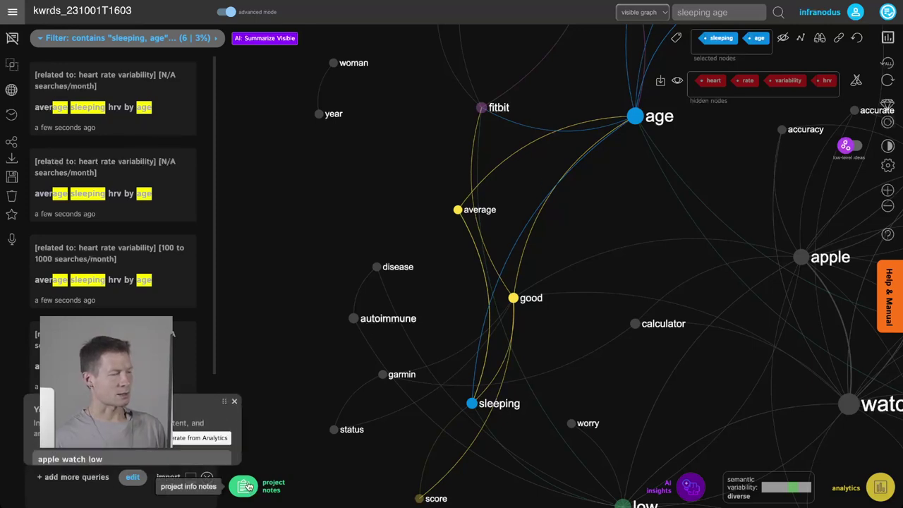
pyautogui.click(243, 486)
pyautogui.click(62, 447)
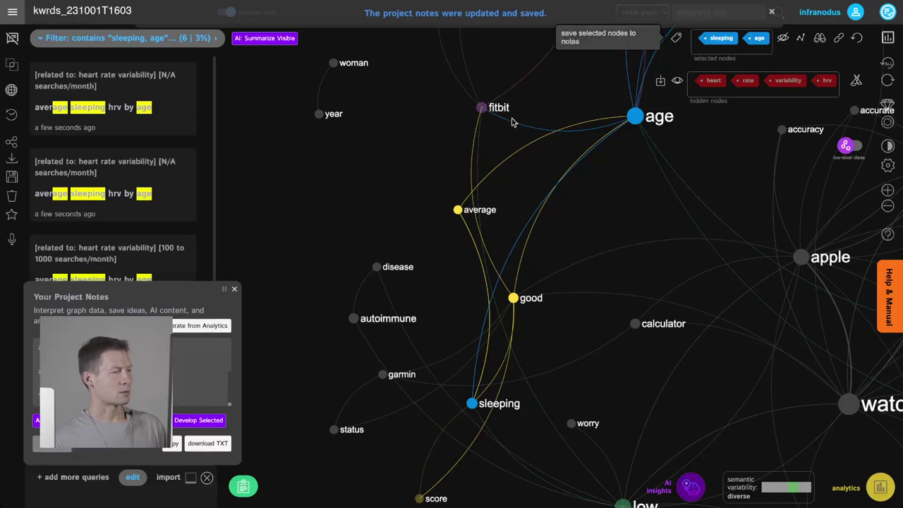
pyautogui.click(234, 288)
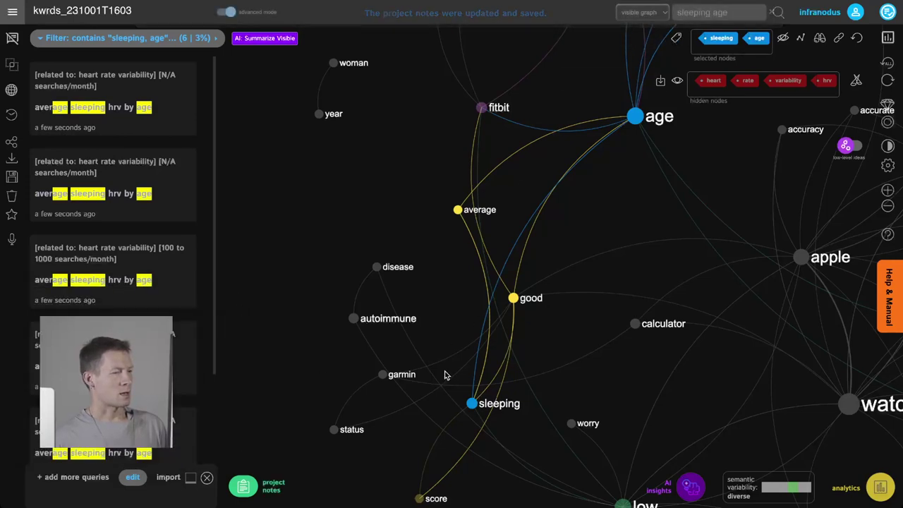
pyautogui.click(860, 40)
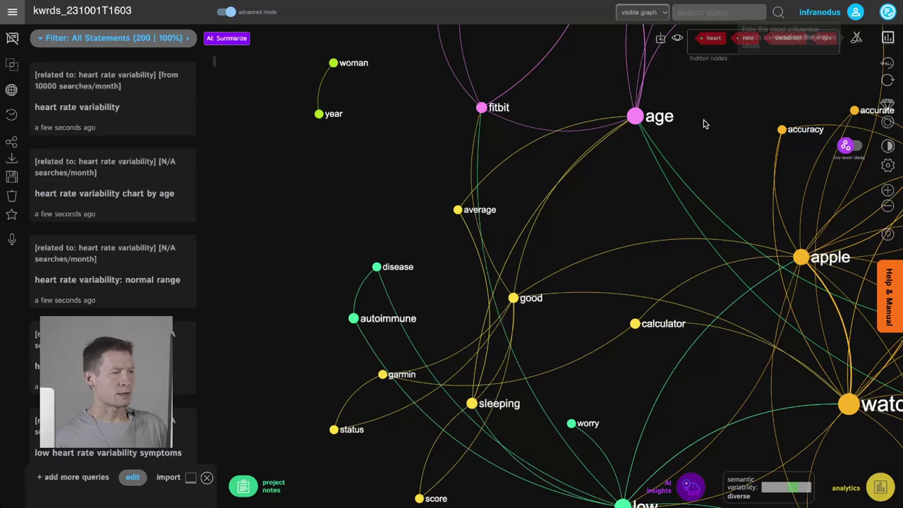
# - Review the garmin queries, clear that filter, and re-fit the full 200-statement graph
pyautogui.click(383, 374)
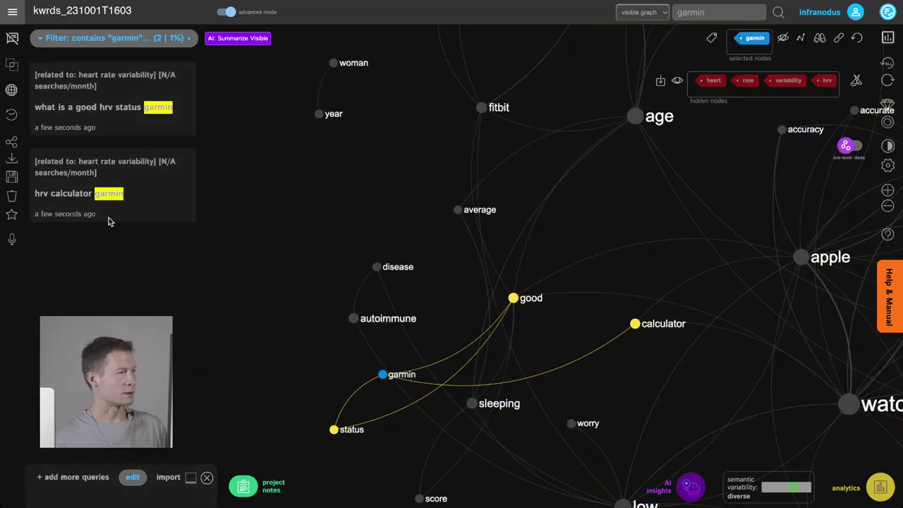
pyautogui.click(382, 376)
pyautogui.moveTo(529, 398); pyautogui.dragTo(490, 347)
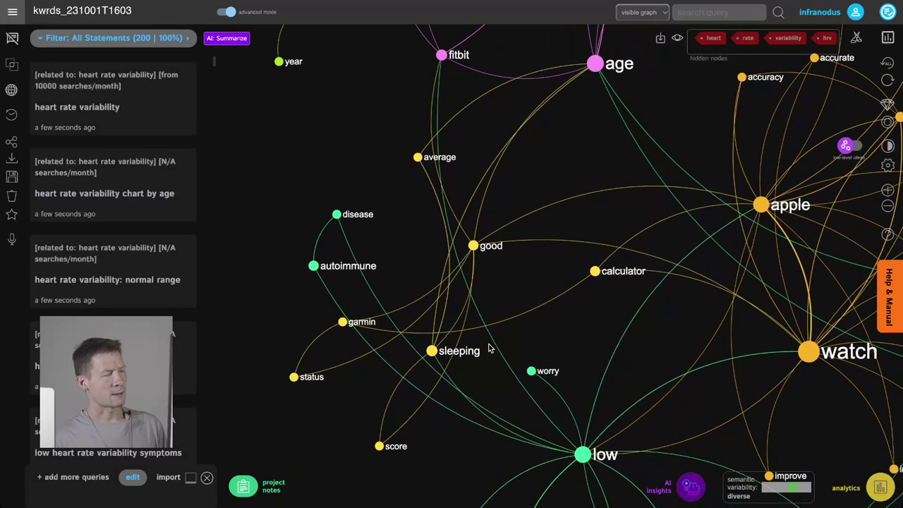
pyautogui.click(243, 486)
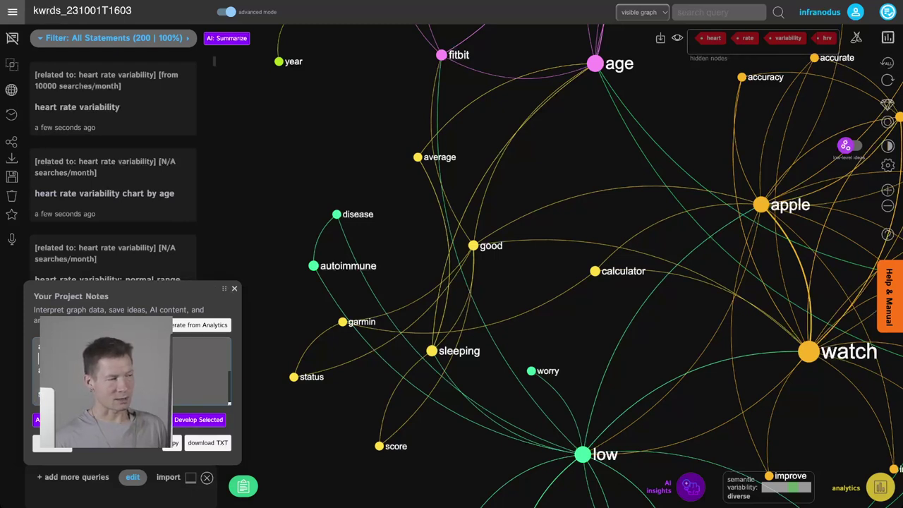
pyautogui.click(234, 288)
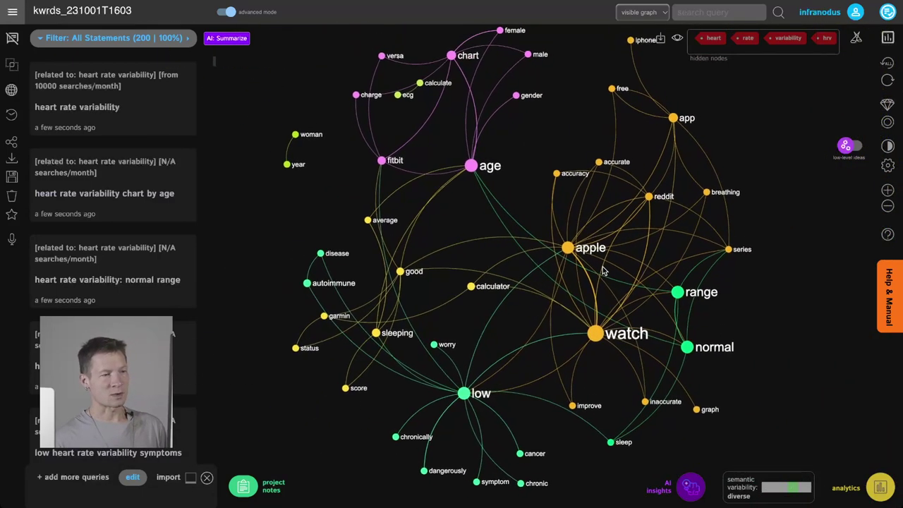
# - Reveal AI topic names for the four clusters: App Accuracy, Sleep Range, Fitbit Gender, Autoimmune Disease
pyautogui.click(880, 487)
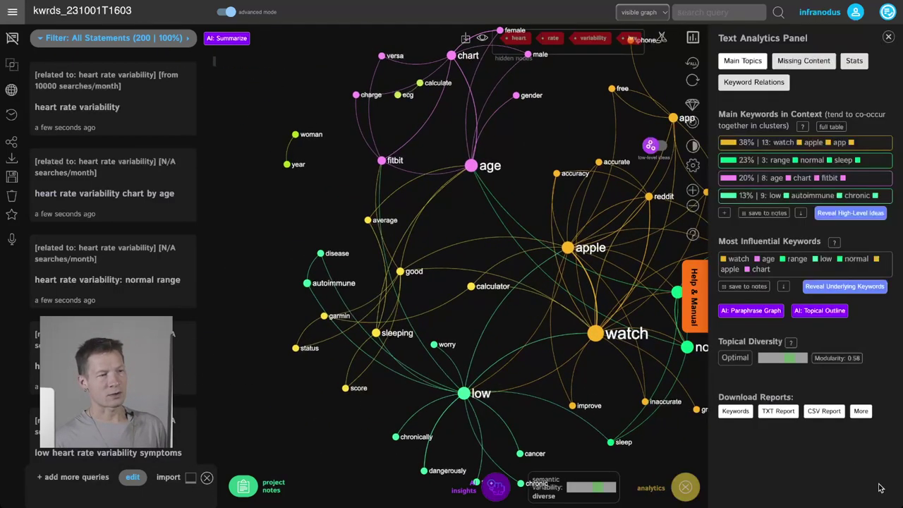
pyautogui.click(851, 214)
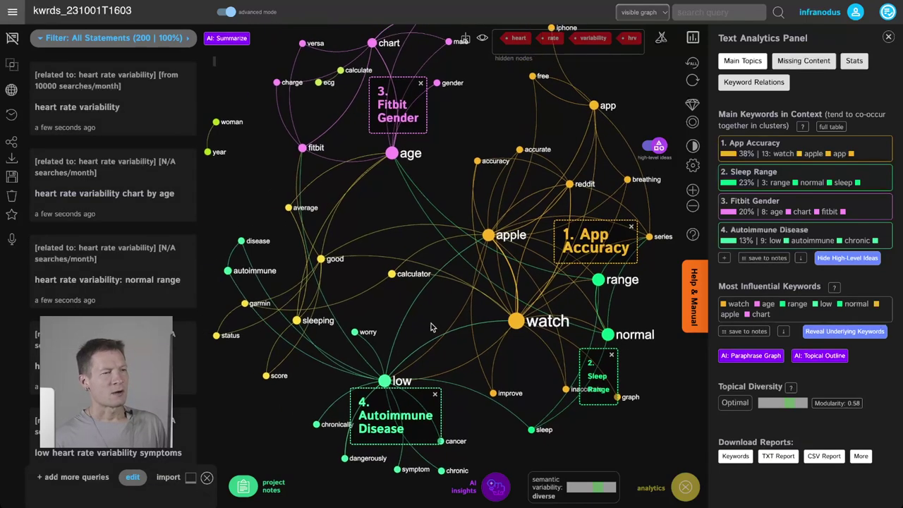
# - Filter to the App Accuracy topic and select the accurate, accuracy, apple and watch nodes
pyautogui.click(593, 240)
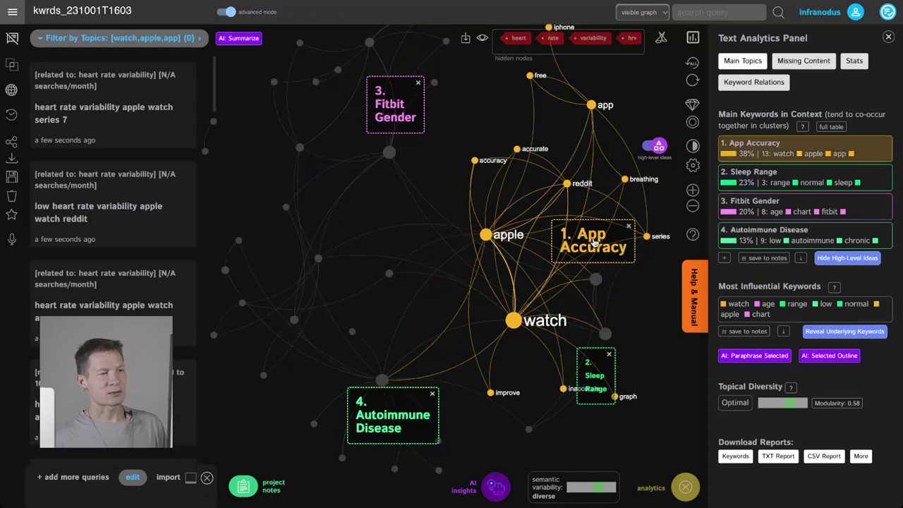
pyautogui.click(517, 148)
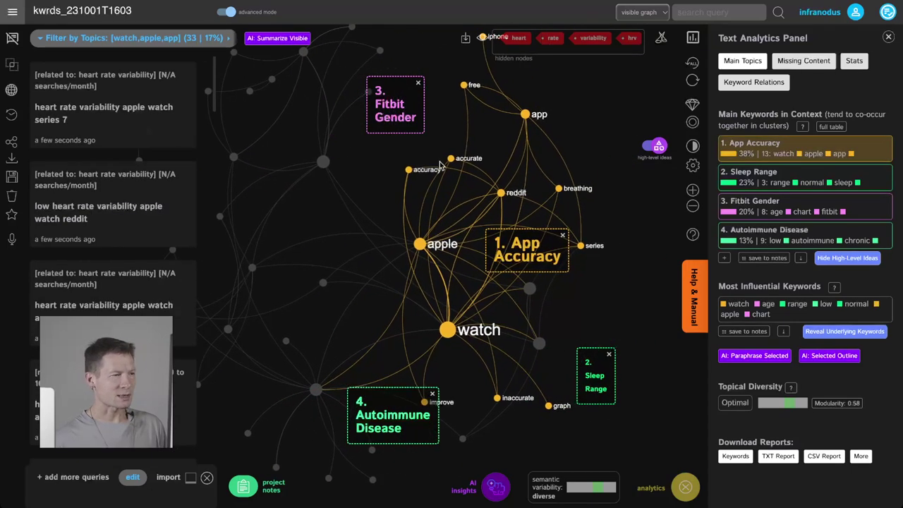
pyautogui.click(408, 170)
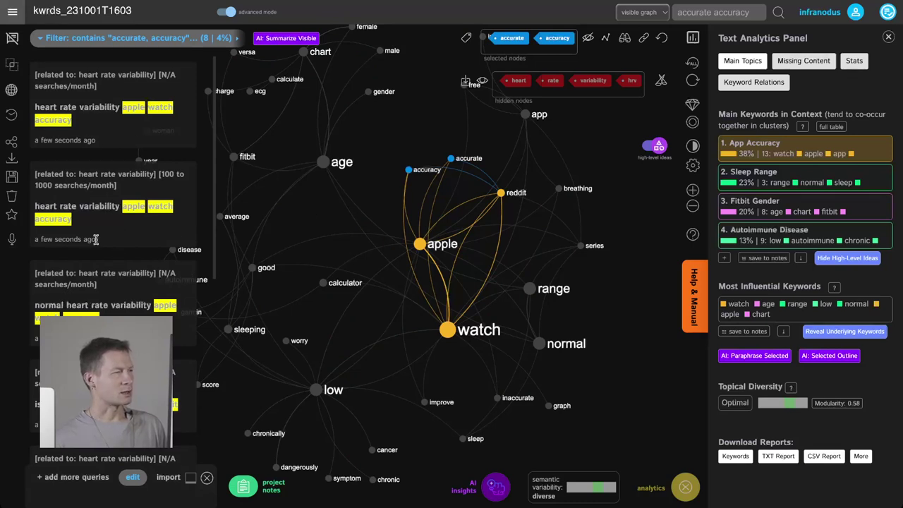
pyautogui.scroll(-10, 113, 212)
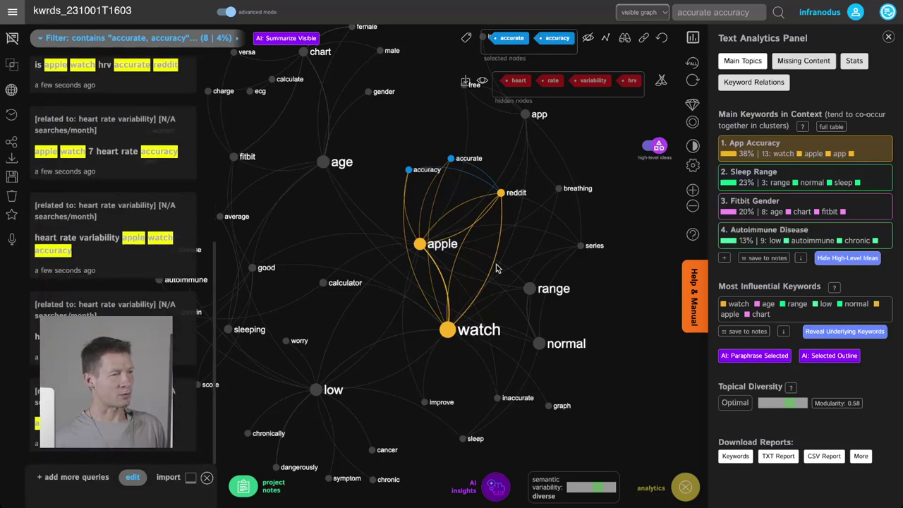
pyautogui.click(421, 243)
pyautogui.click(448, 329)
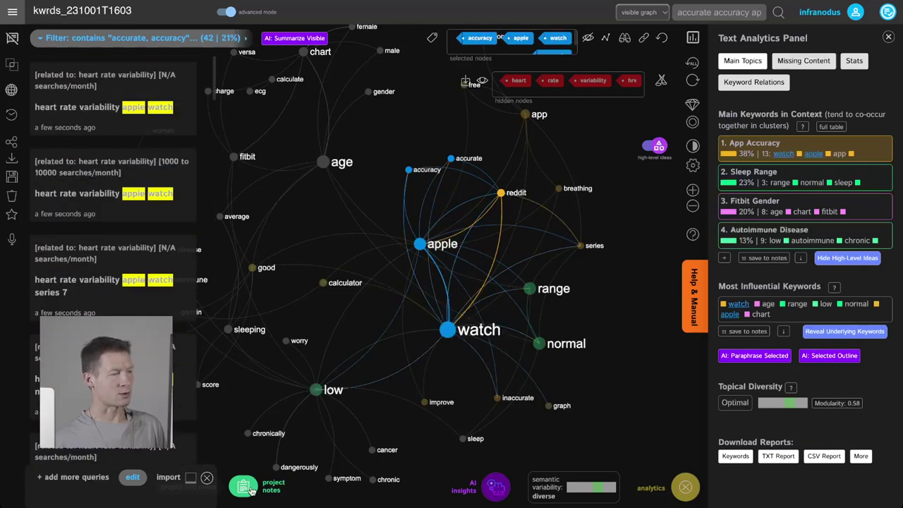
# - Save the selected keyword combination to project notes and clear the selection
pyautogui.click(248, 488)
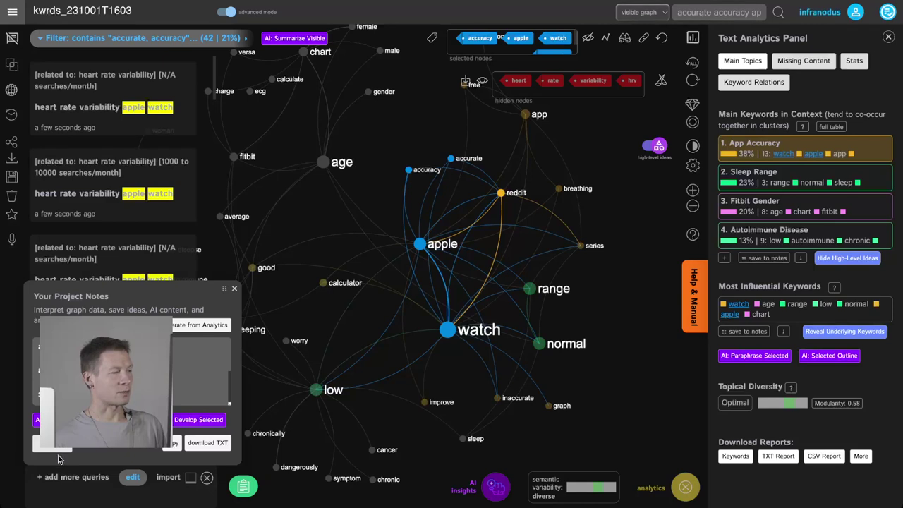
pyautogui.click(433, 38)
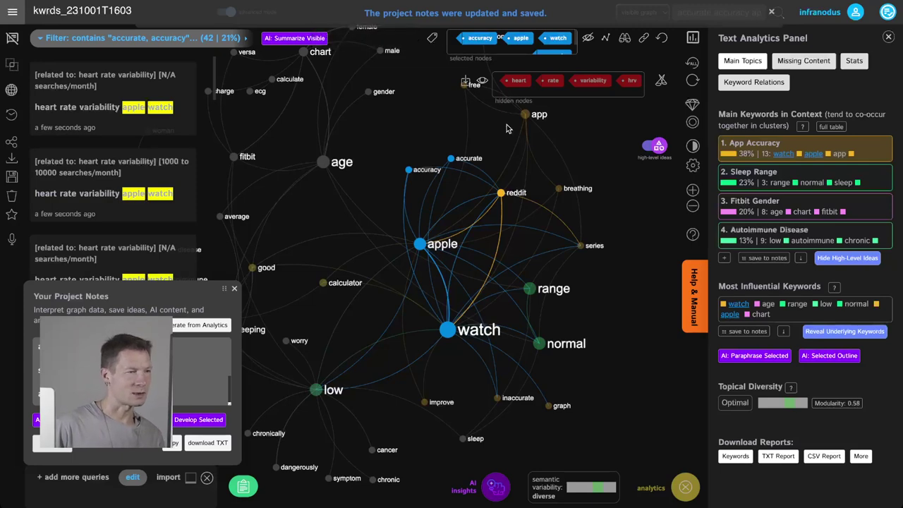
pyautogui.click(661, 39)
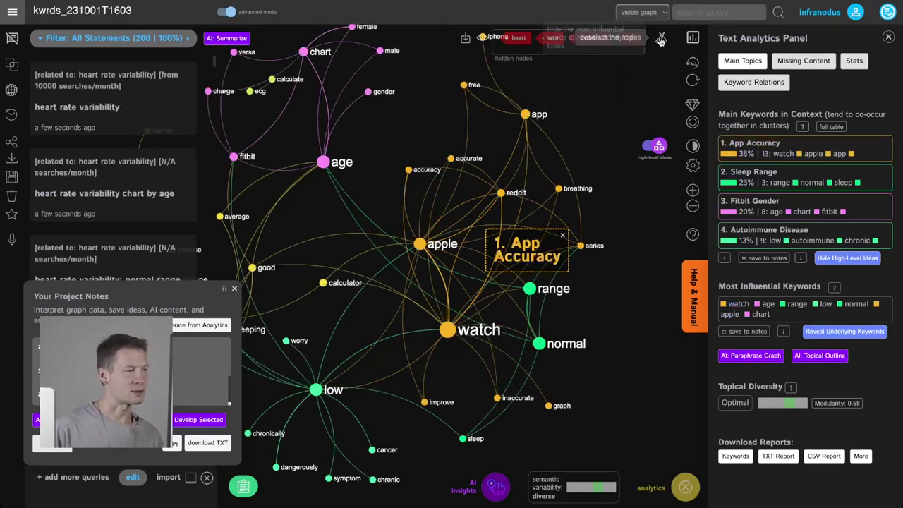
# - Add Google-suggested queries for 'hrv' to the graph, expanding it to 400 statements
pyautogui.click(234, 288)
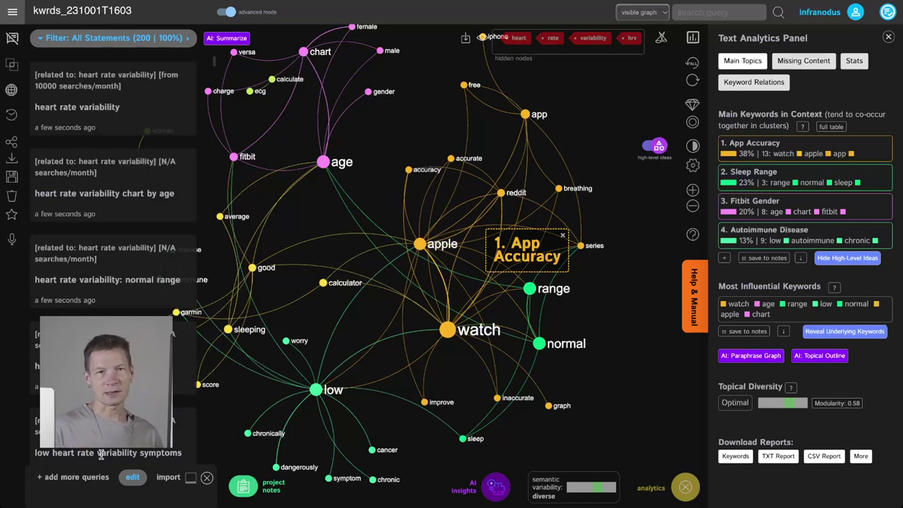
pyautogui.click(75, 478)
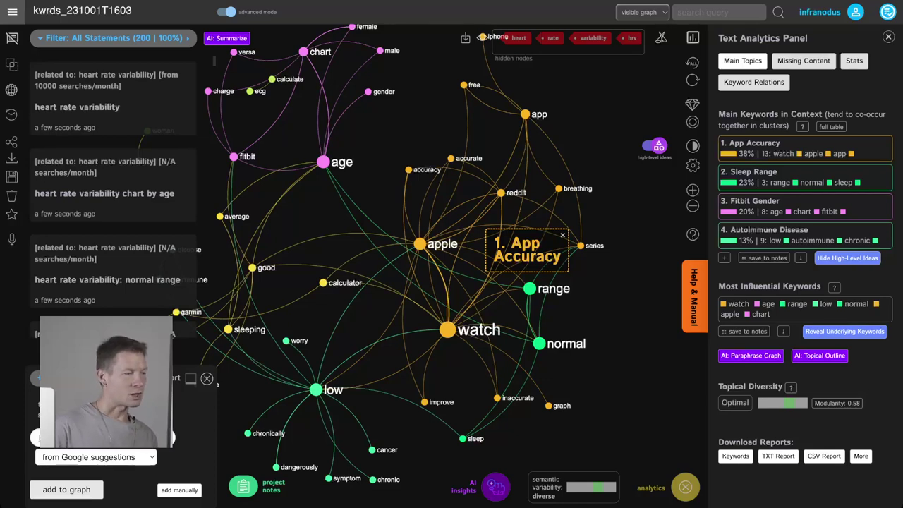
pyautogui.click(83, 490)
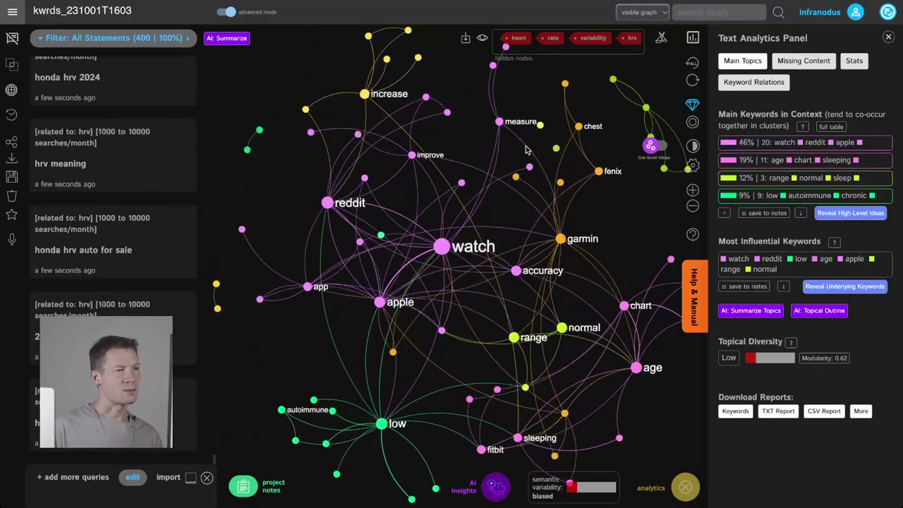
# - Save the reddit, apple and watch node combination to project notes, then deselect all nodes
pyautogui.click(322, 205)
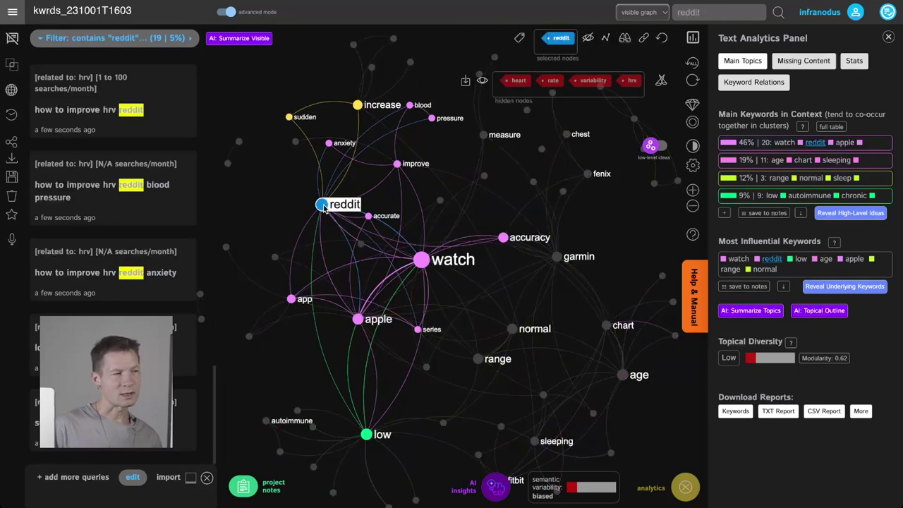
pyautogui.click(359, 319)
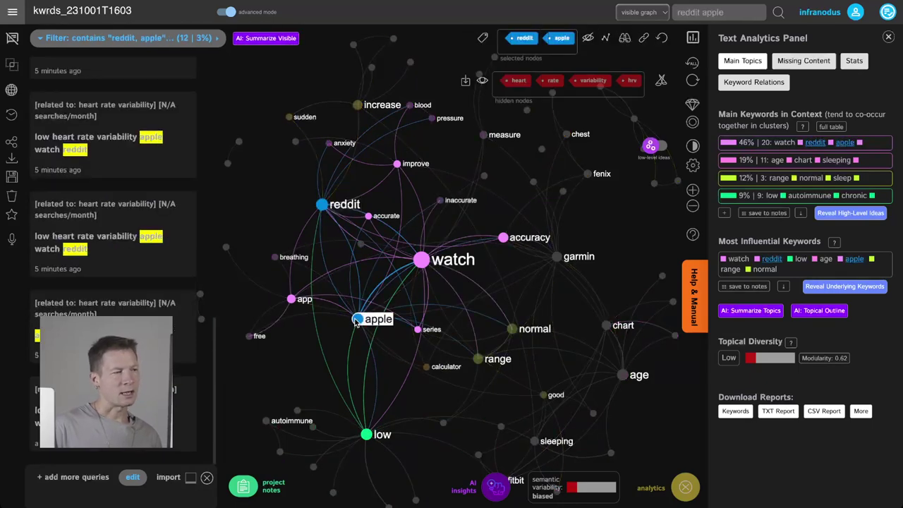
pyautogui.click(421, 259)
pyautogui.click(243, 486)
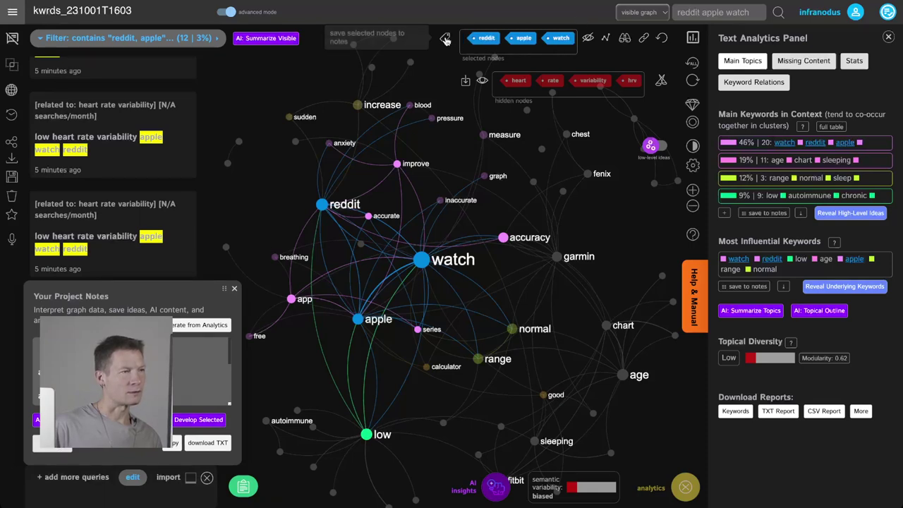
pyautogui.click(445, 39)
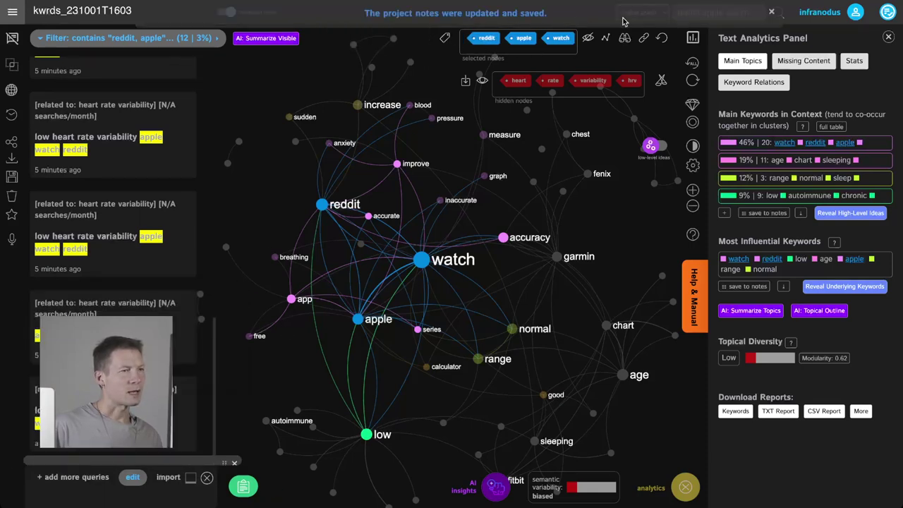
pyautogui.click(659, 41)
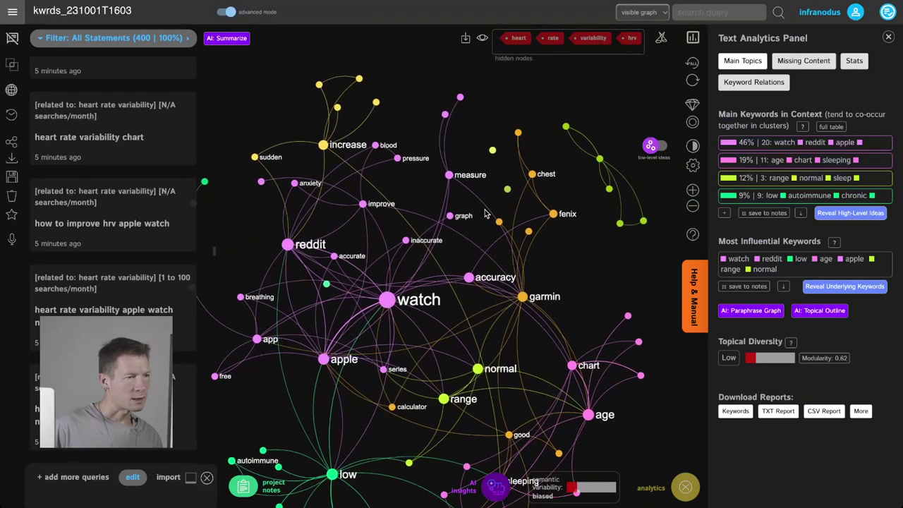
# - Save the fenix and garmin keyword pair to project notes and clear the filter
pyautogui.click(554, 215)
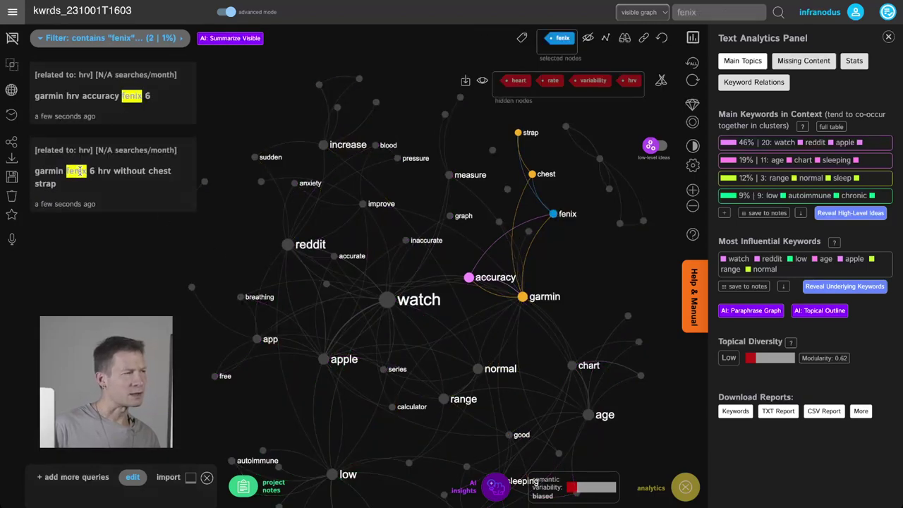
pyautogui.click(523, 297)
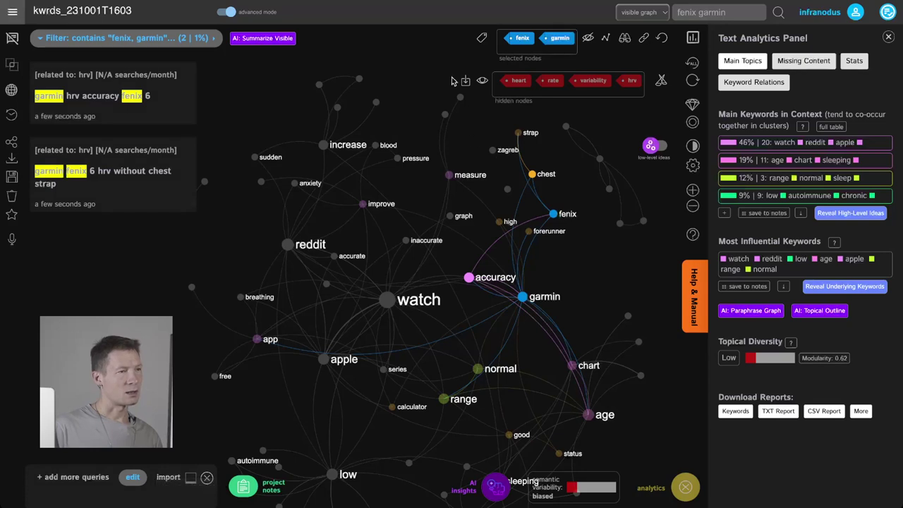
pyautogui.click(483, 38)
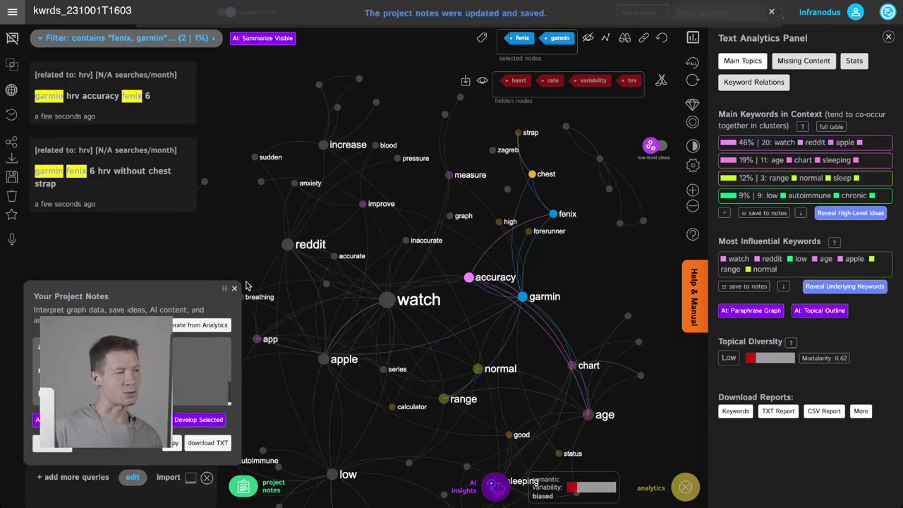
pyautogui.click(234, 289)
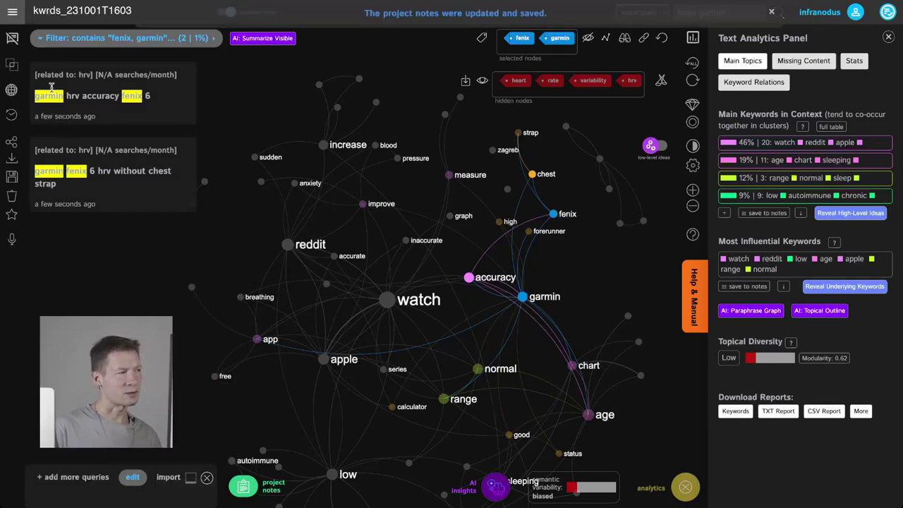
pyautogui.click(663, 37)
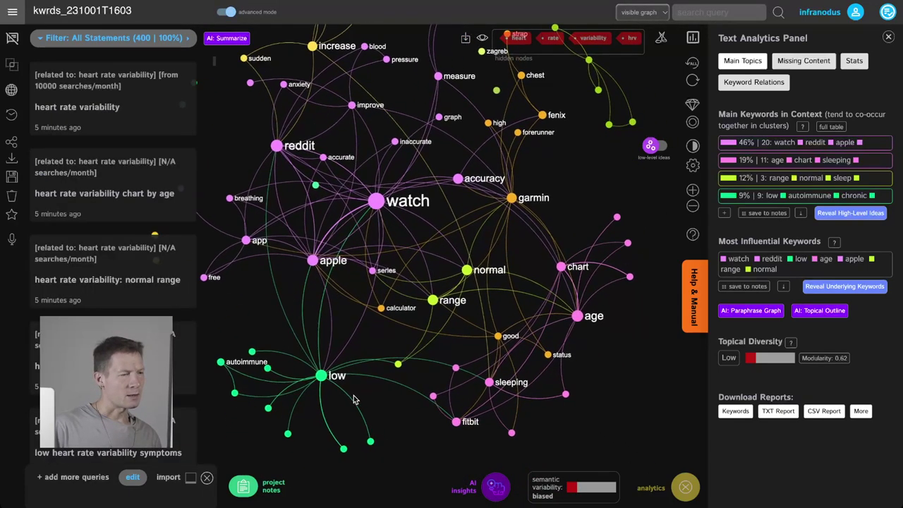
# - Save the autoimmune and disease keyword pair to project notes and clear the selection
pyautogui.click(277, 347)
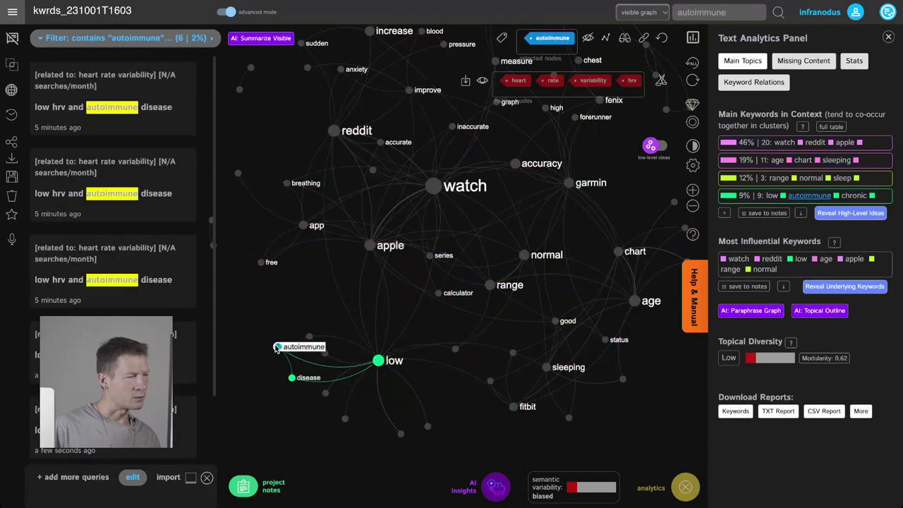
pyautogui.click(293, 378)
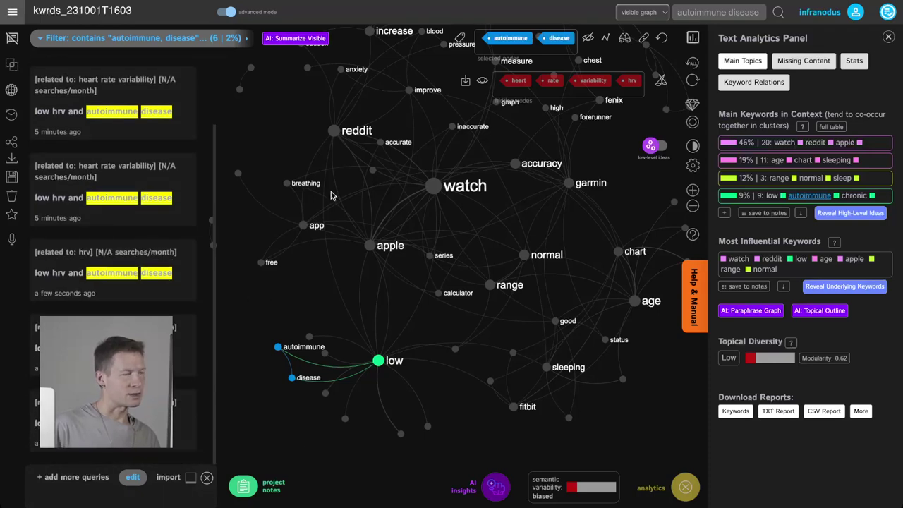
pyautogui.click(460, 37)
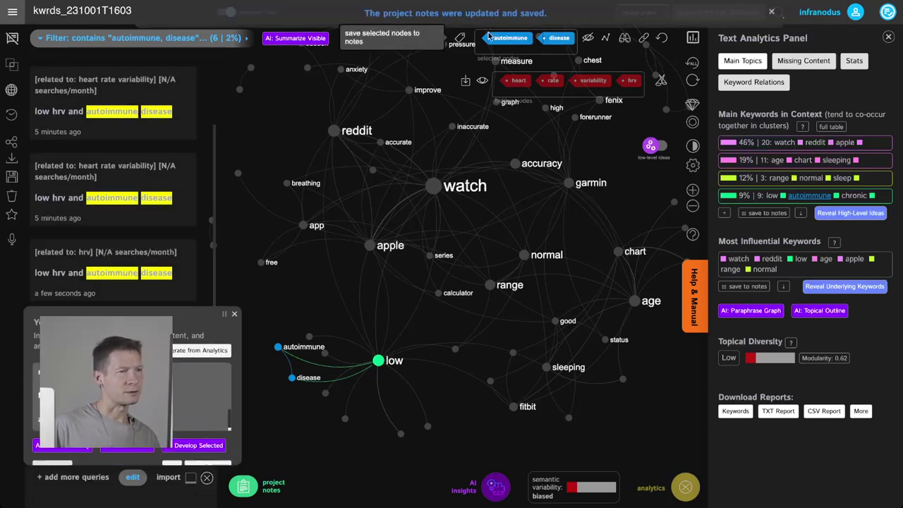
pyautogui.click(664, 41)
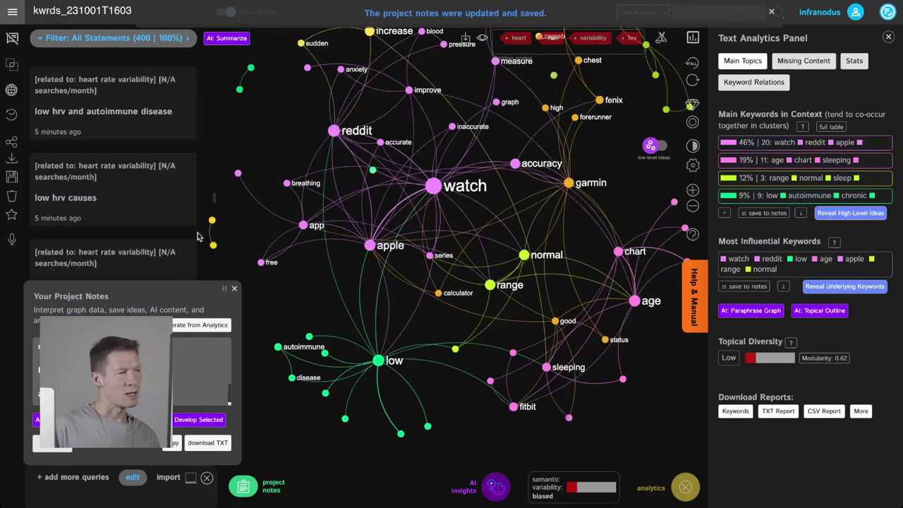
pyautogui.click(237, 289)
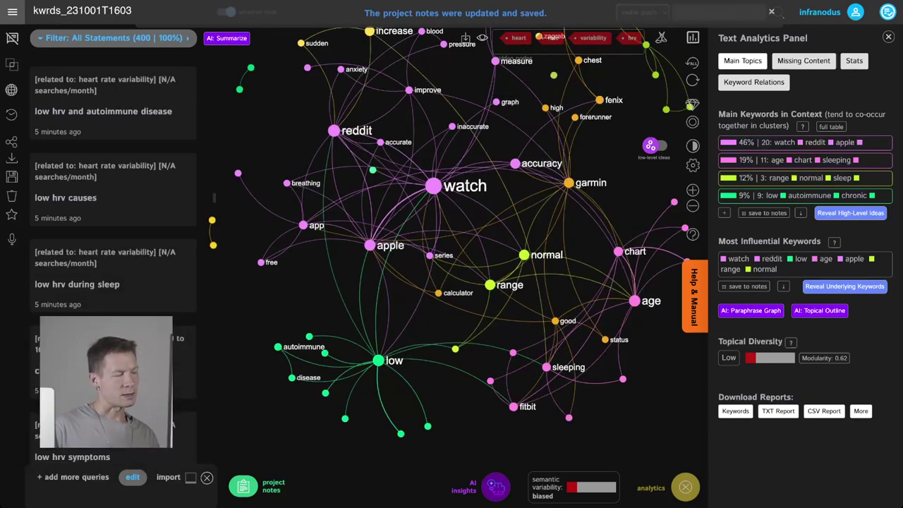
# - Add AdWords keyword suggestions for hrv, growing the graph to 575 statements
pyautogui.click(78, 480)
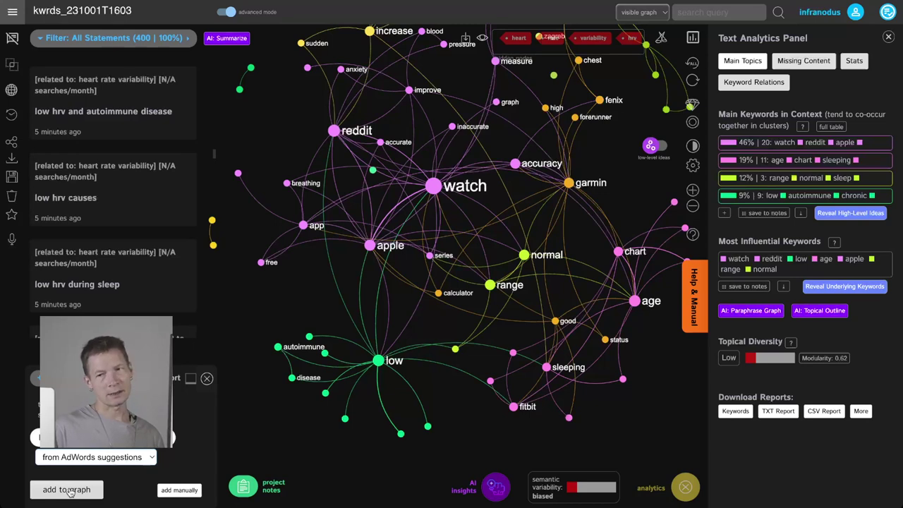
pyautogui.click(69, 491)
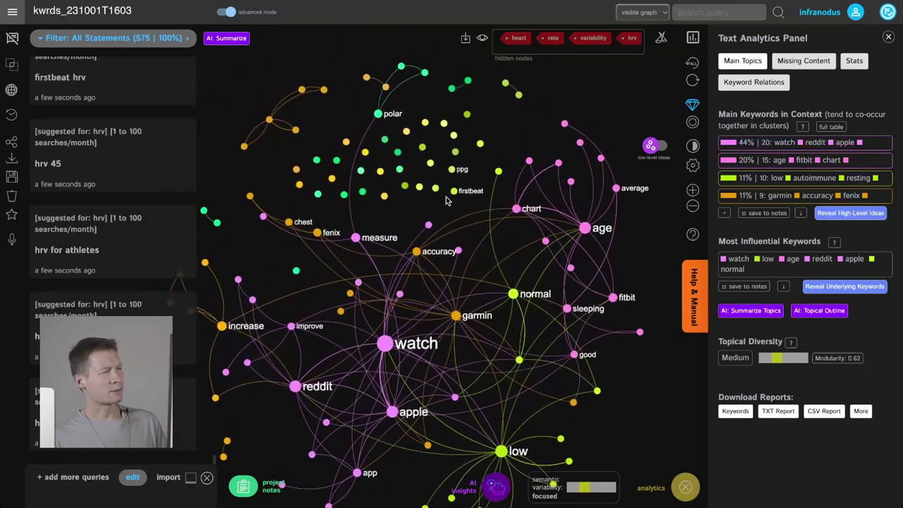
# - Save the polar, sense and verity keyword combination to project notes, then clear the selection
pyautogui.click(390, 109)
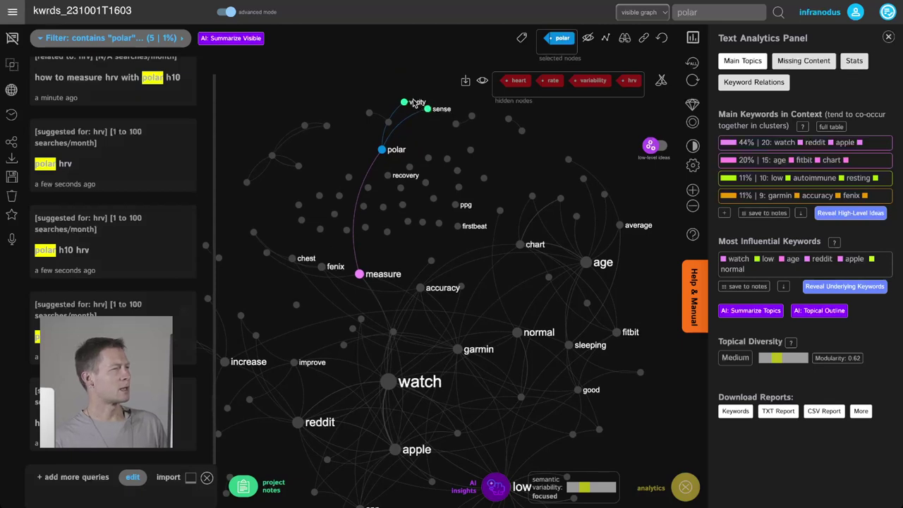
pyautogui.click(428, 109)
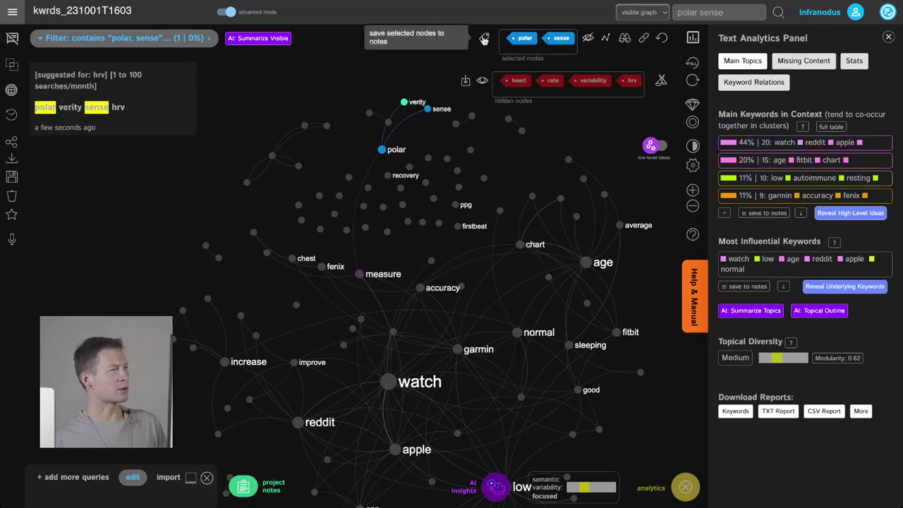
pyautogui.click(403, 103)
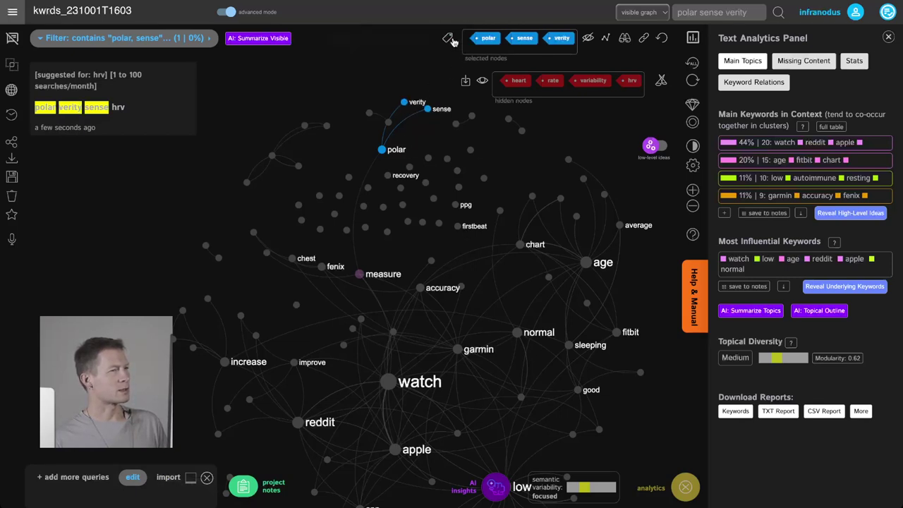
pyautogui.click(447, 37)
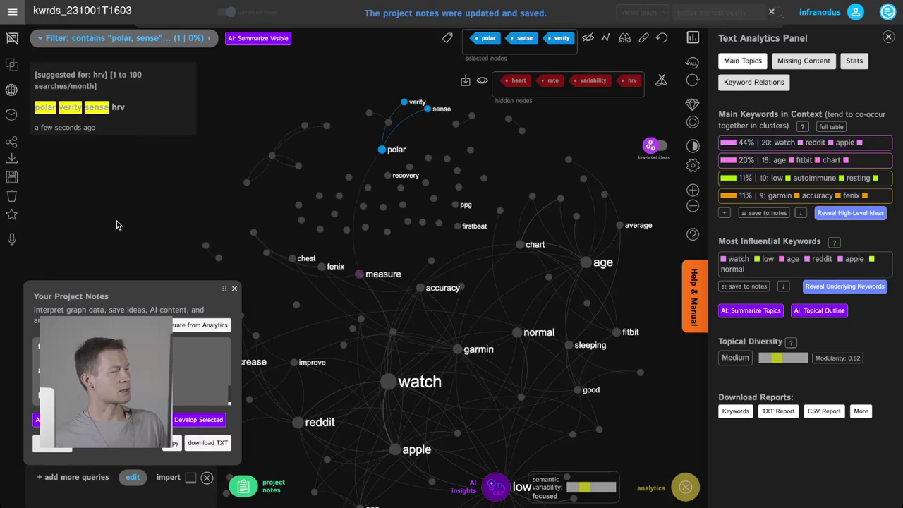
pyautogui.click(235, 291)
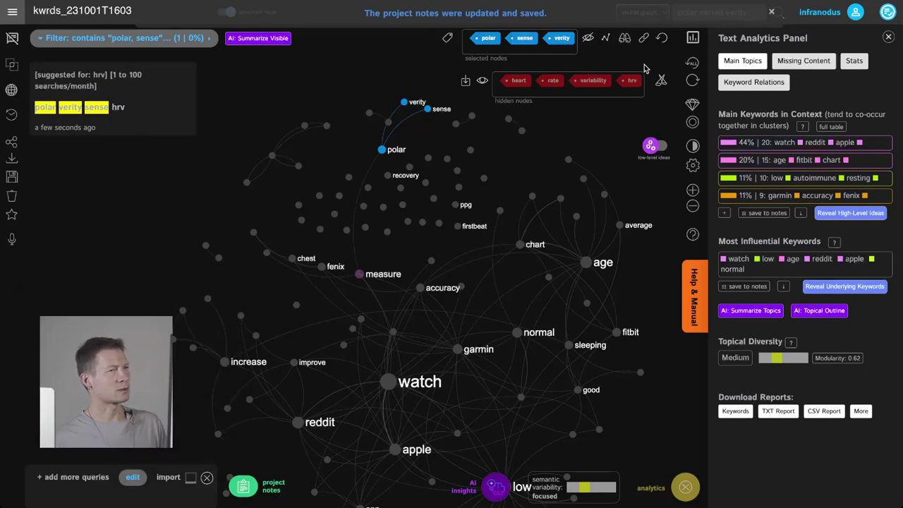
pyautogui.click(661, 37)
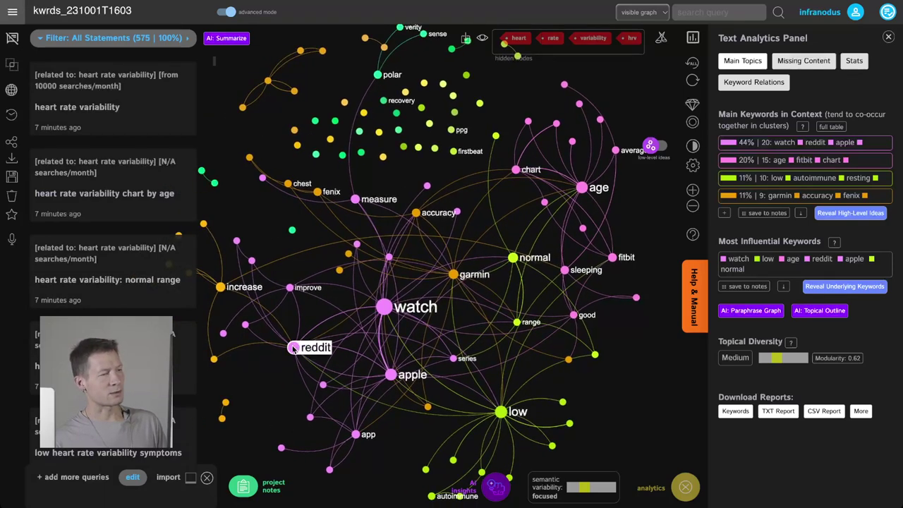
# - Hide the reddit, watch, apple, garmin, age, good and low keywords from the graph
pyautogui.click(294, 348)
pyautogui.click(384, 307)
pyautogui.click(391, 375)
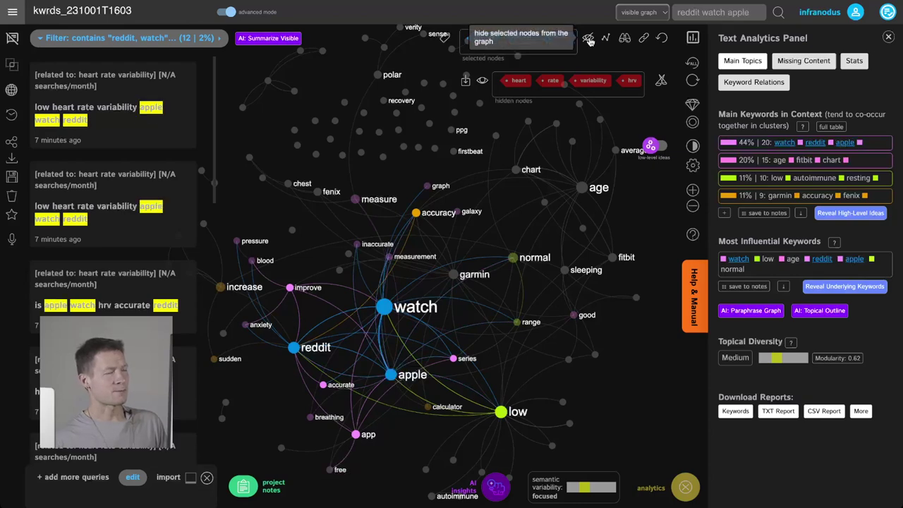
pyautogui.click(591, 41)
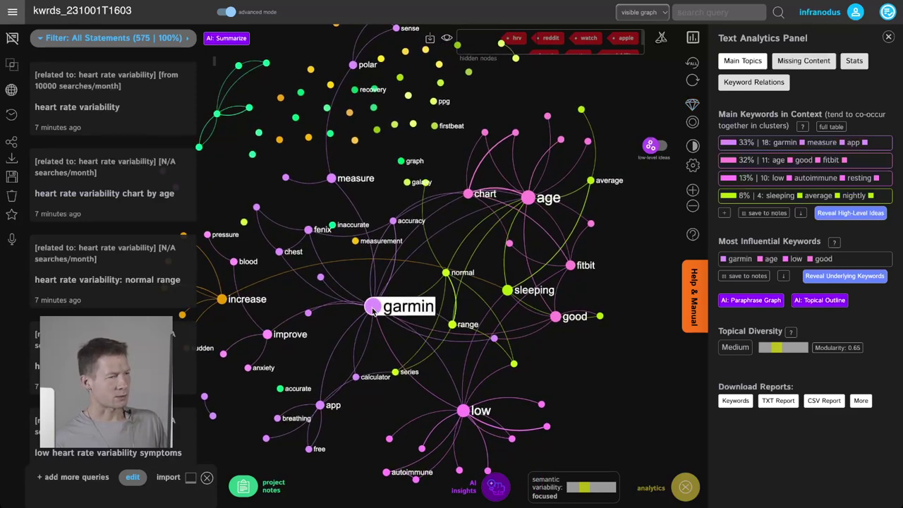
pyautogui.click(372, 308)
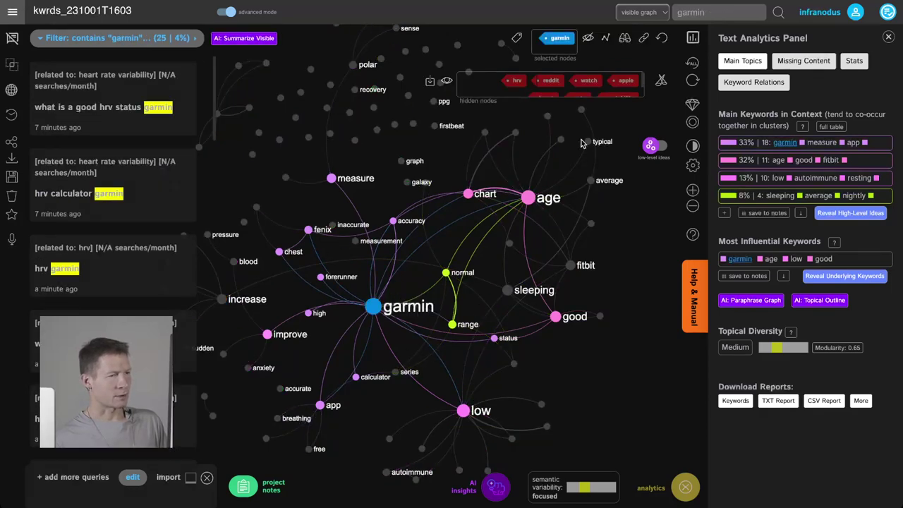
pyautogui.click(529, 198)
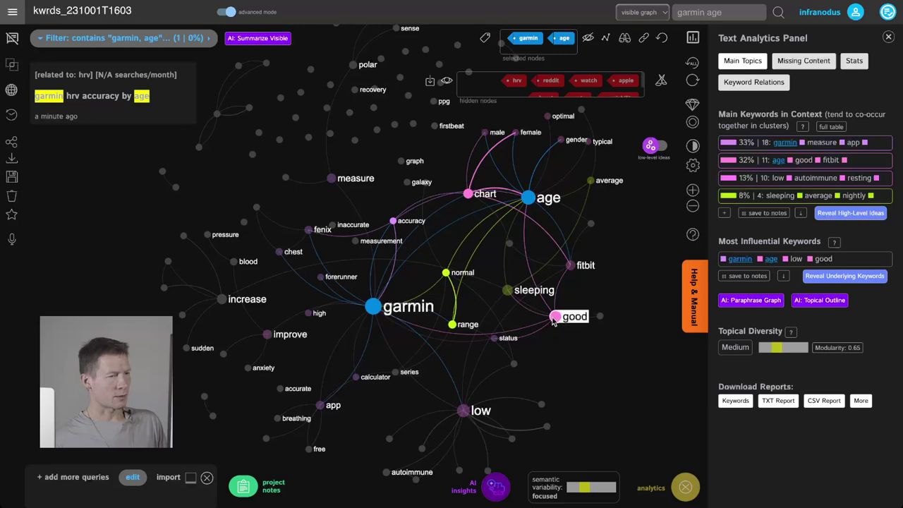
pyautogui.click(554, 317)
pyautogui.click(463, 411)
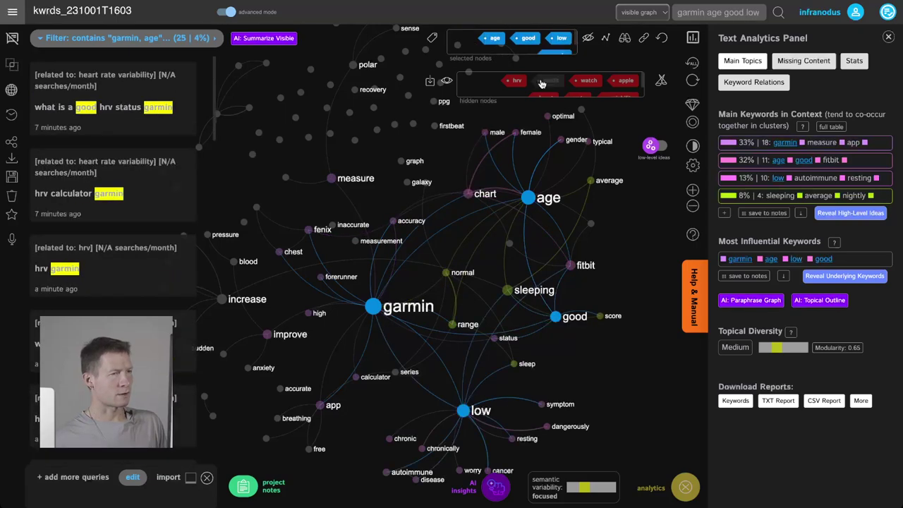
pyautogui.click(587, 38)
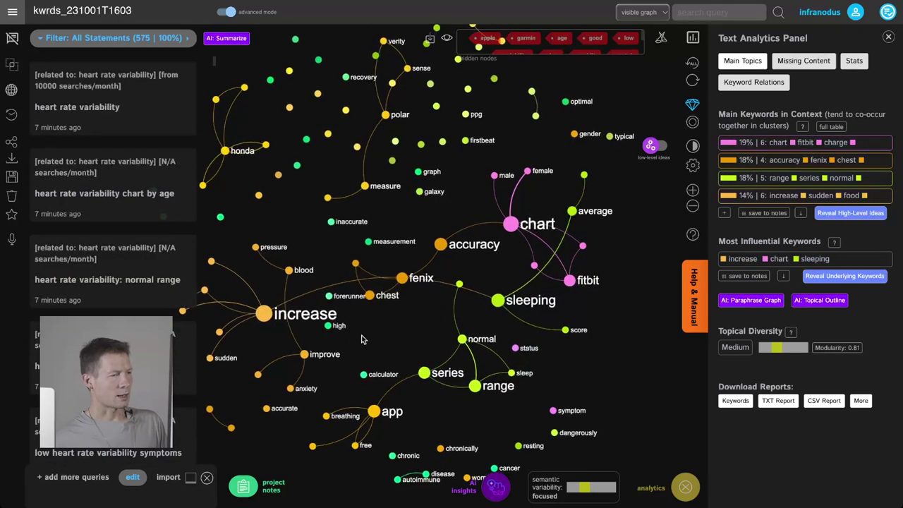
# - Save the increase and exercise keyword combination to project notes and clear the selection
pyautogui.click(351, 274)
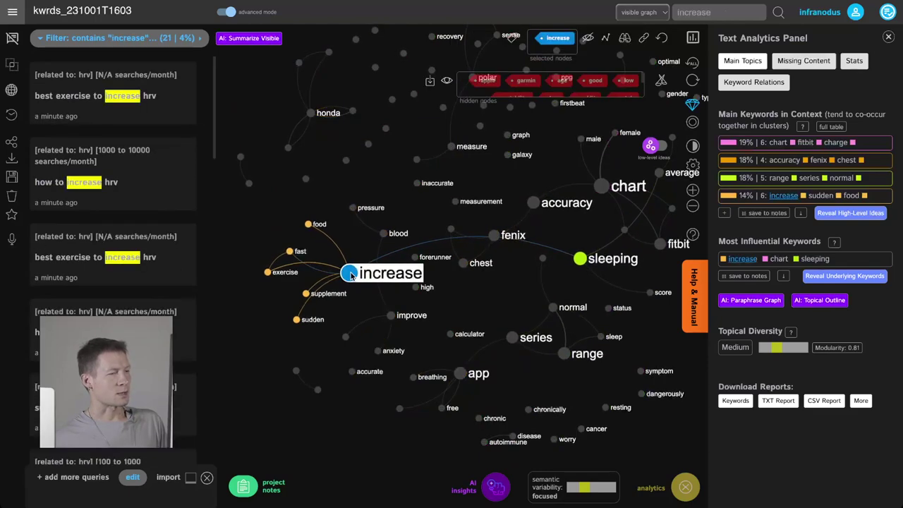
pyautogui.click(279, 273)
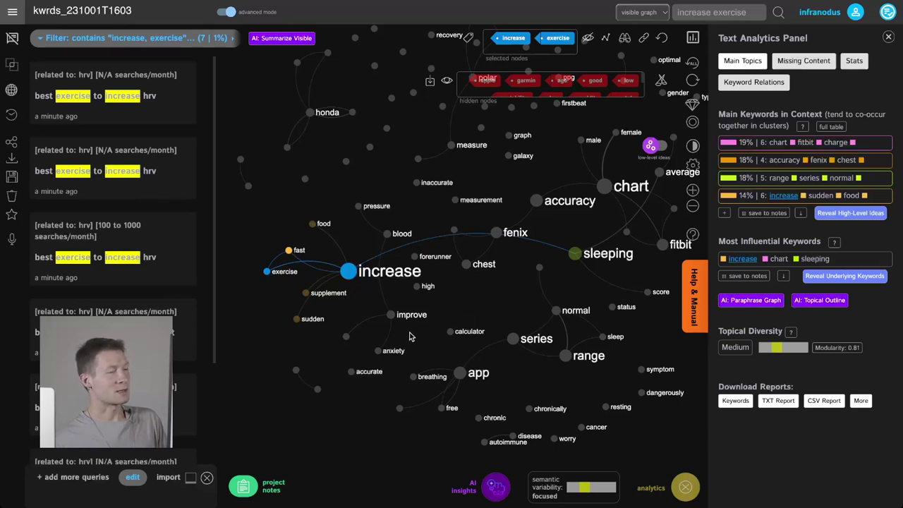
pyautogui.click(468, 38)
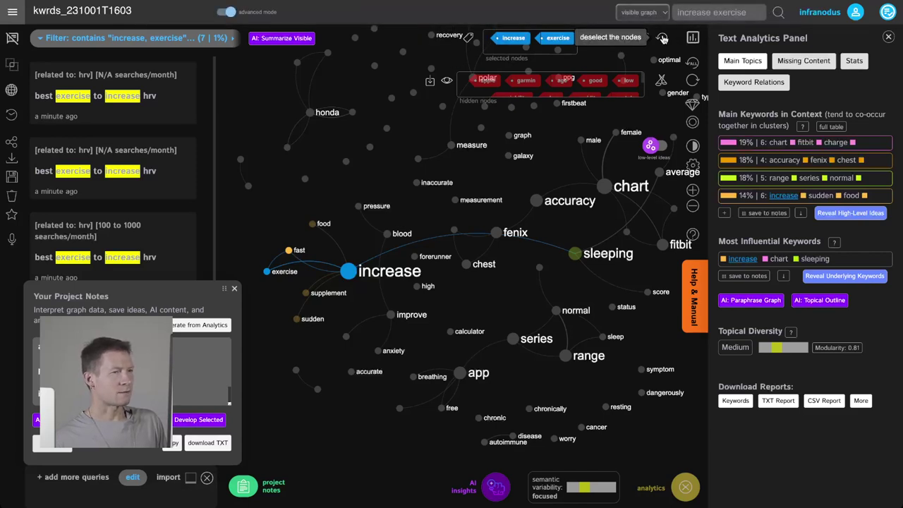
pyautogui.click(663, 38)
pyautogui.click(236, 289)
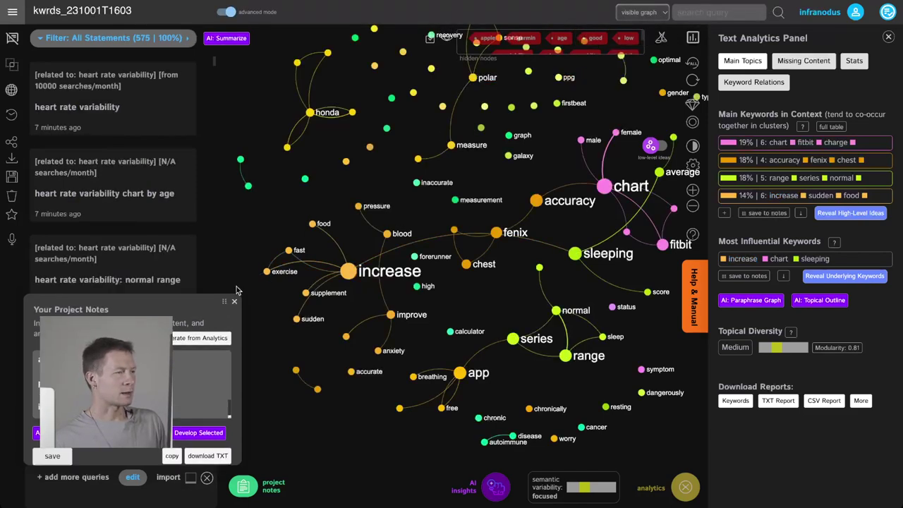
pyautogui.click(73, 477)
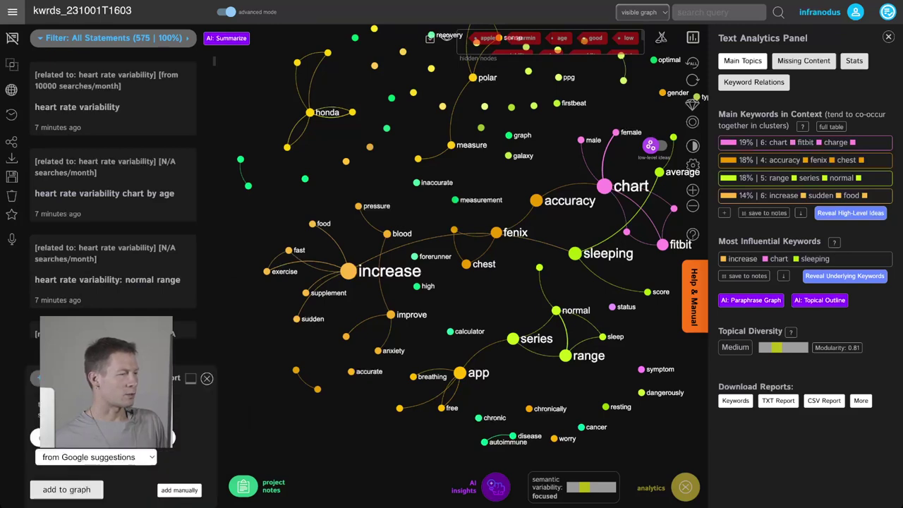
# - Add AdWords suggestions to the graph, expanding it to 775 statements
pyautogui.click(70, 472)
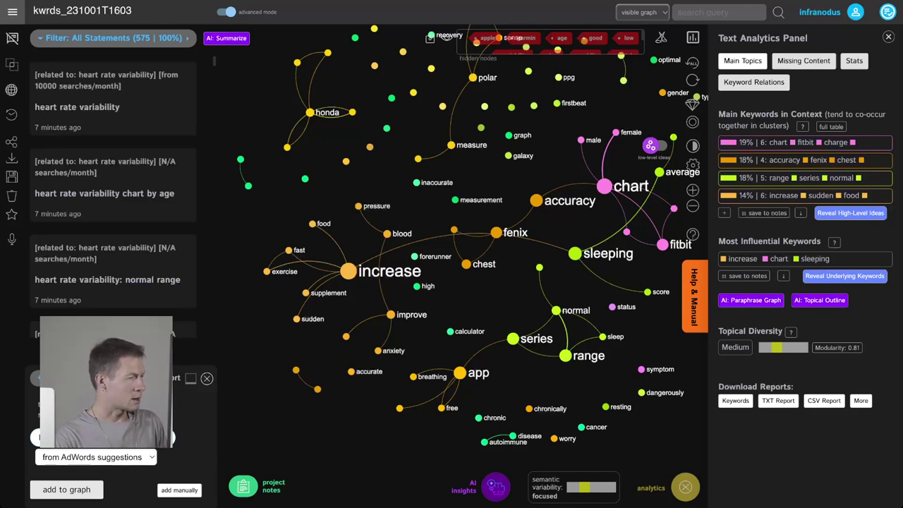
pyautogui.click(54, 494)
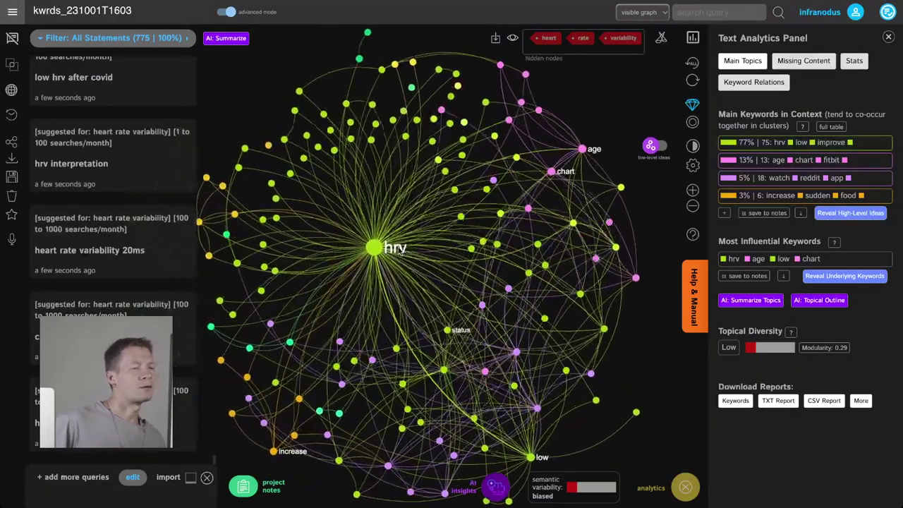
# - Hide the dominant hrv, watch and apple keywords from the graph
pyautogui.click(368, 244)
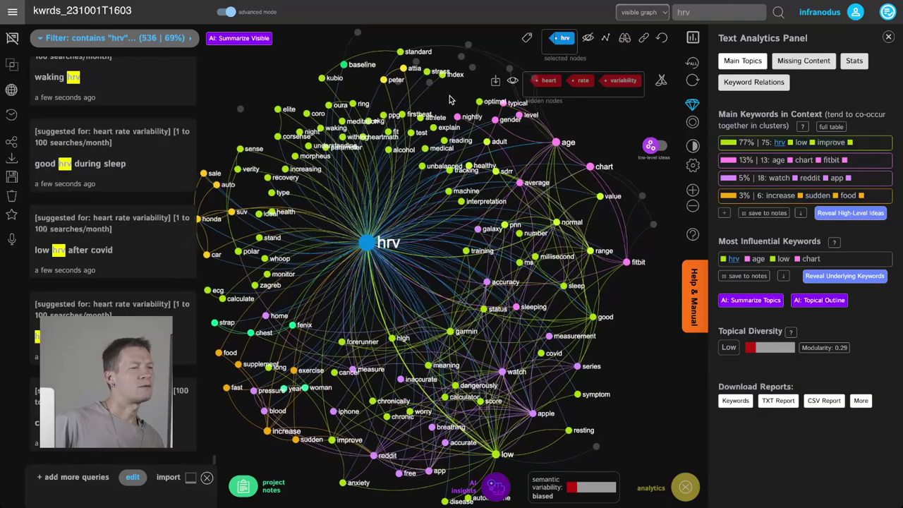
pyautogui.click(572, 40)
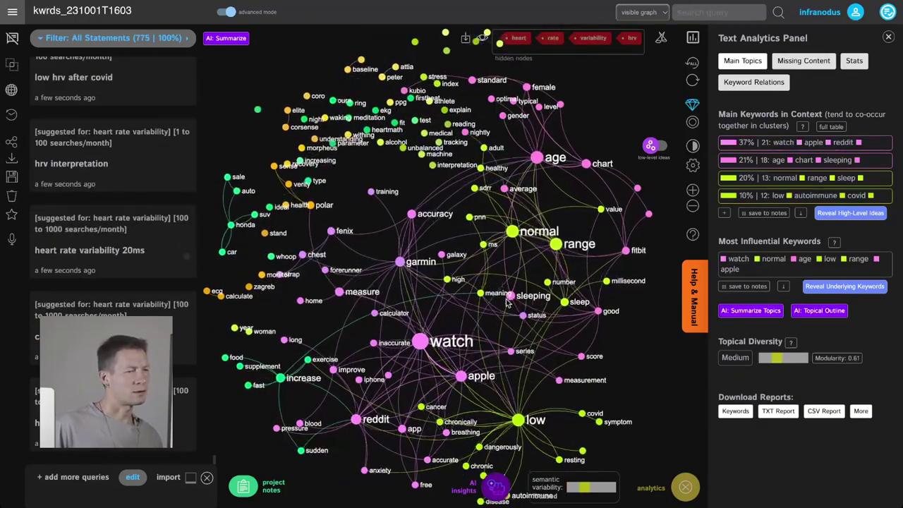
pyautogui.click(449, 337)
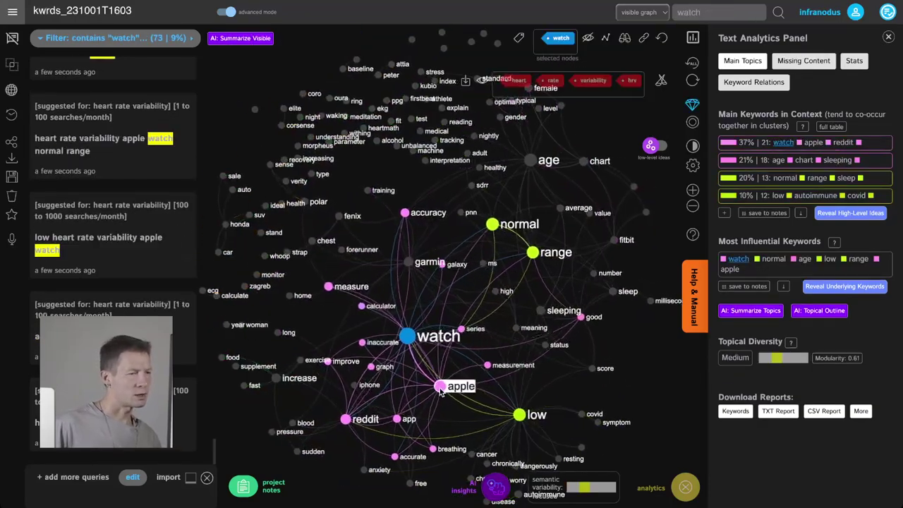
pyautogui.click(457, 382)
pyautogui.click(588, 37)
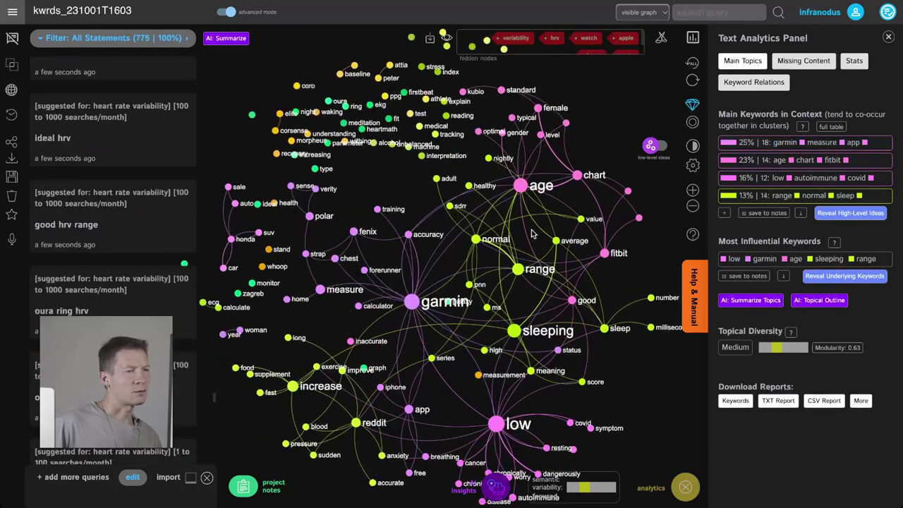
# - Save the range and normal combination to project notes, then hide both keywords
pyautogui.click(518, 273)
pyautogui.click(474, 240)
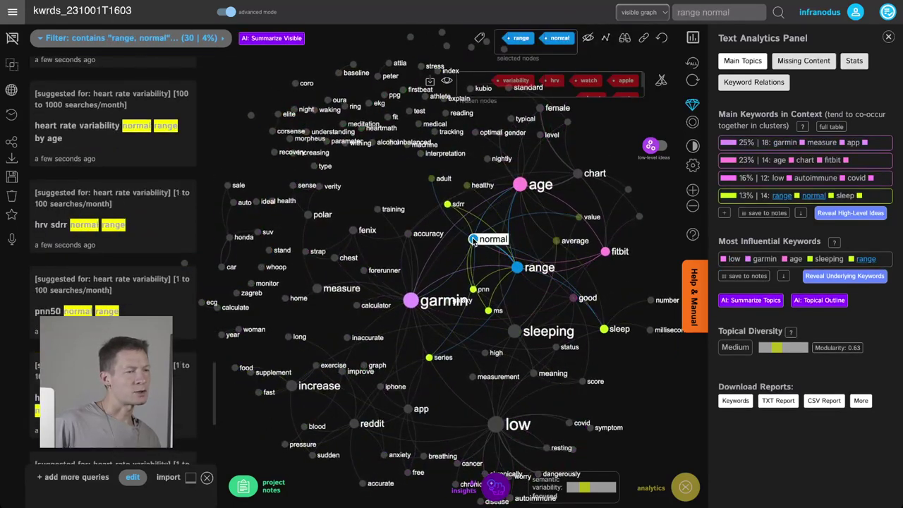
pyautogui.click(460, 37)
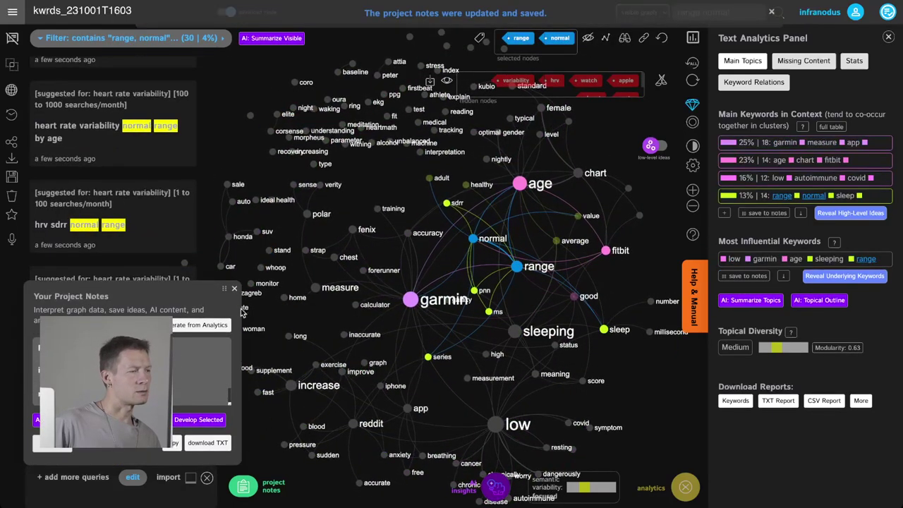
pyautogui.click(234, 289)
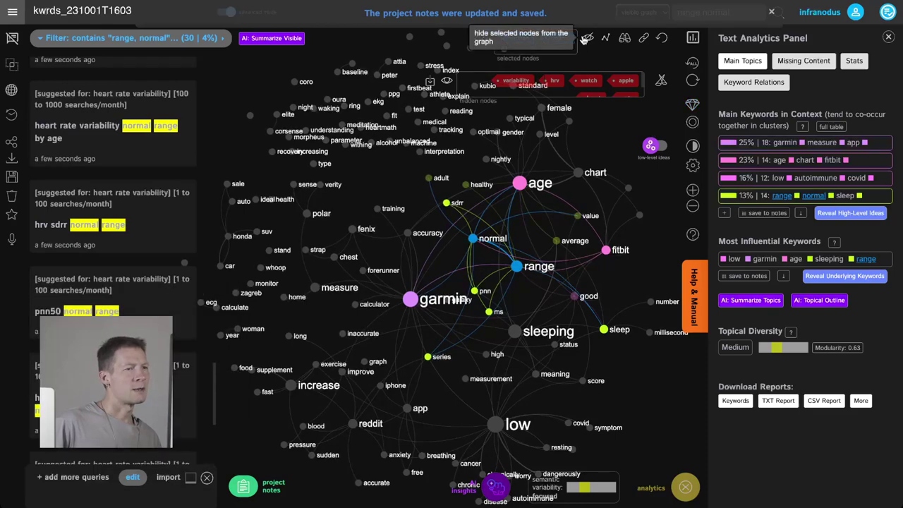
pyautogui.click(588, 37)
# - Hide the age, garmin, sleeping, low and increase keywords from the graph
pyautogui.click(517, 199)
pyautogui.click(455, 297)
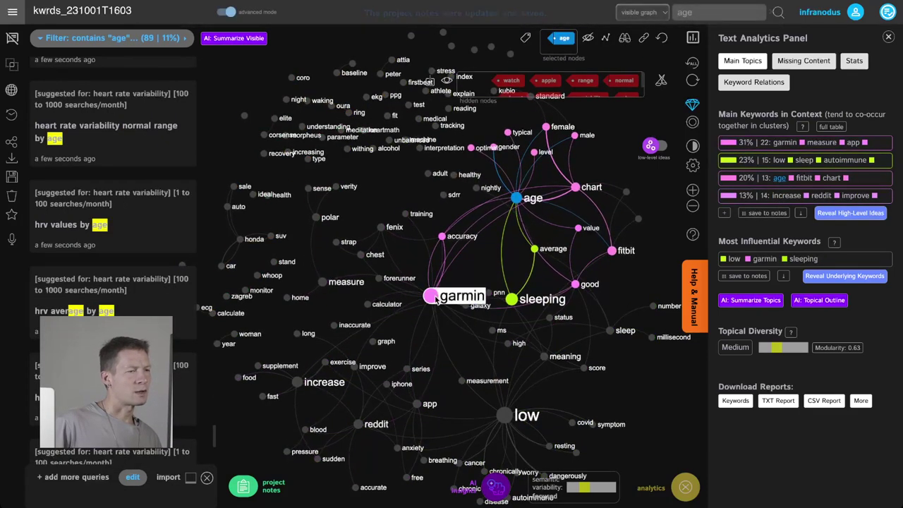
pyautogui.click(512, 305)
pyautogui.click(503, 416)
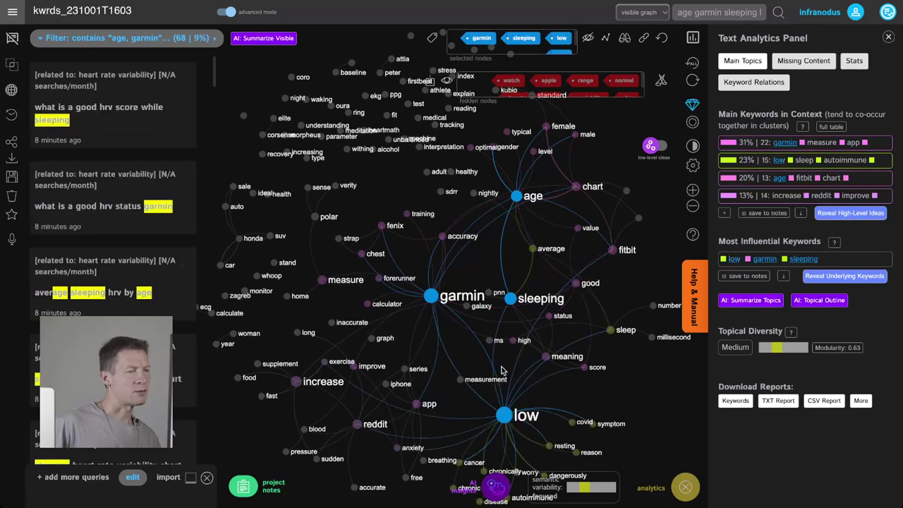
pyautogui.click(589, 40)
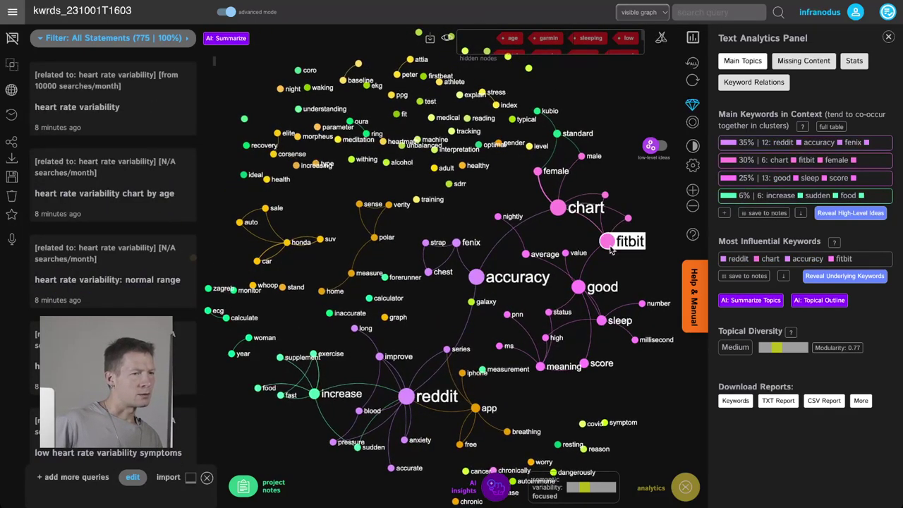
pyautogui.click(313, 393)
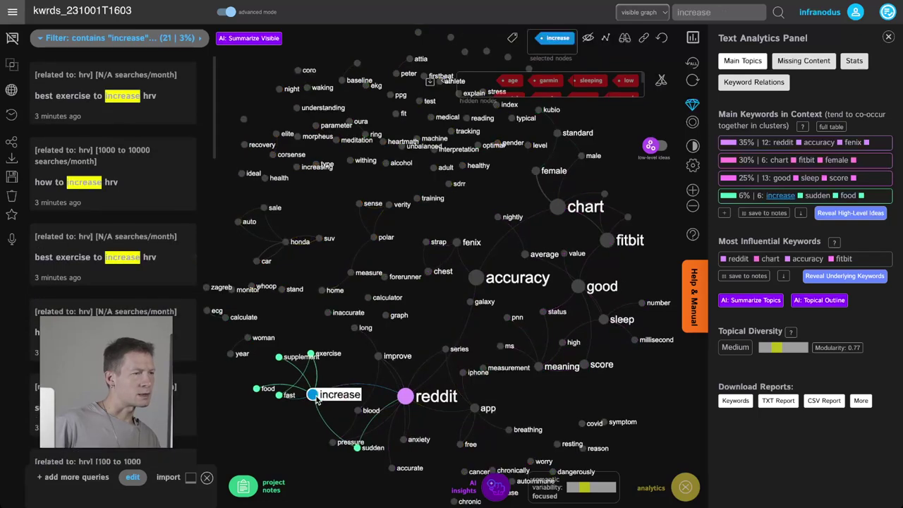
pyautogui.click(588, 38)
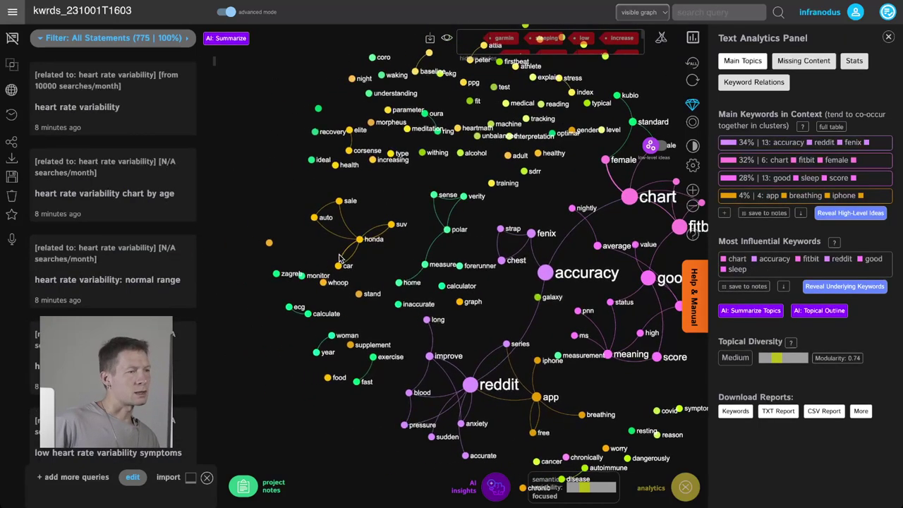
# - Recentre the re-clustered graph and bring up the panel for adding more queries
pyautogui.scroll(3, 364, 221)
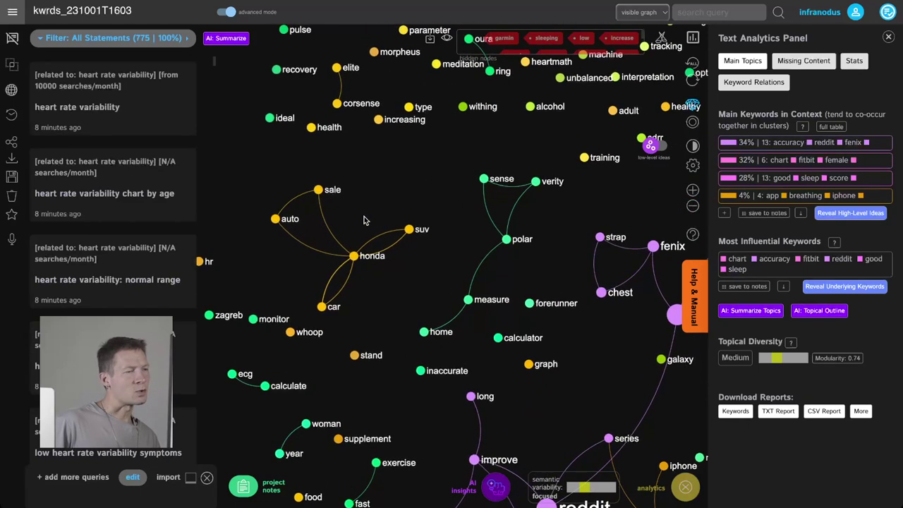
pyautogui.scroll(-2, 364, 221)
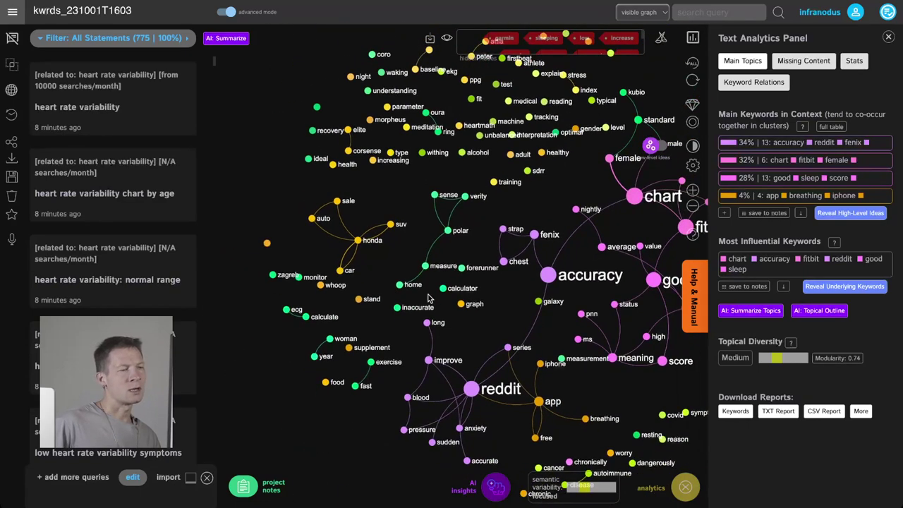
pyautogui.moveTo(580, 344); pyautogui.dragTo(502, 351)
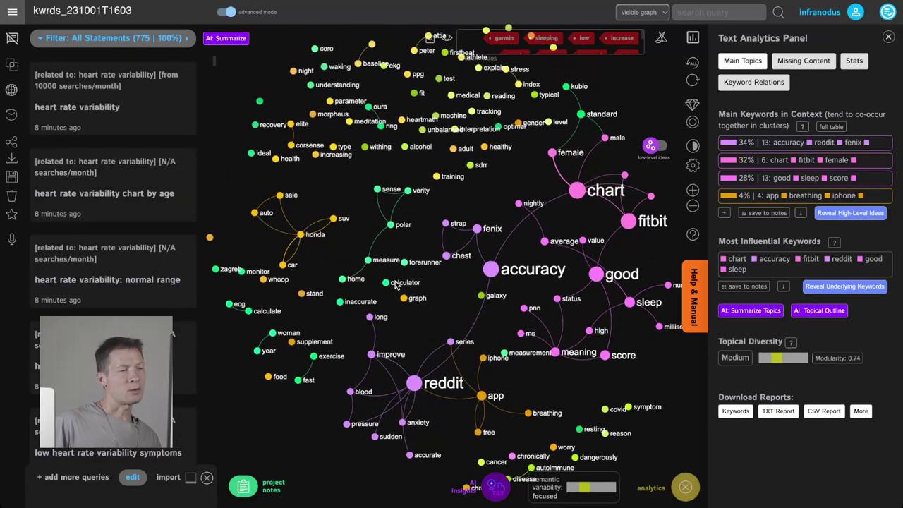
pyautogui.scroll(-2, 388, 294)
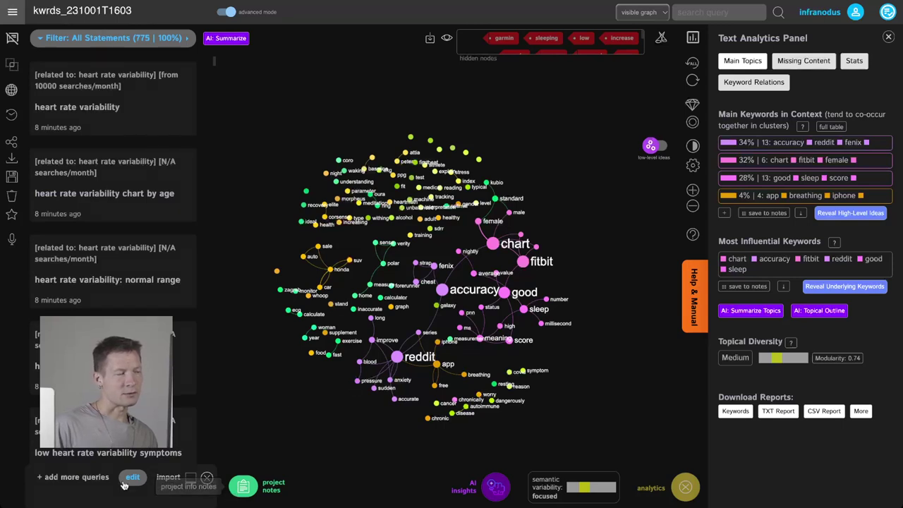
pyautogui.click(89, 477)
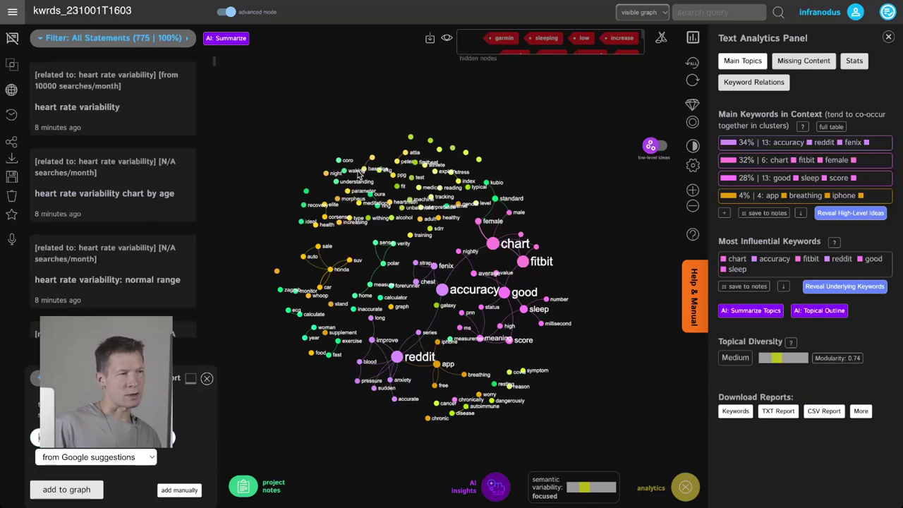
pyautogui.moveTo(106, 37)
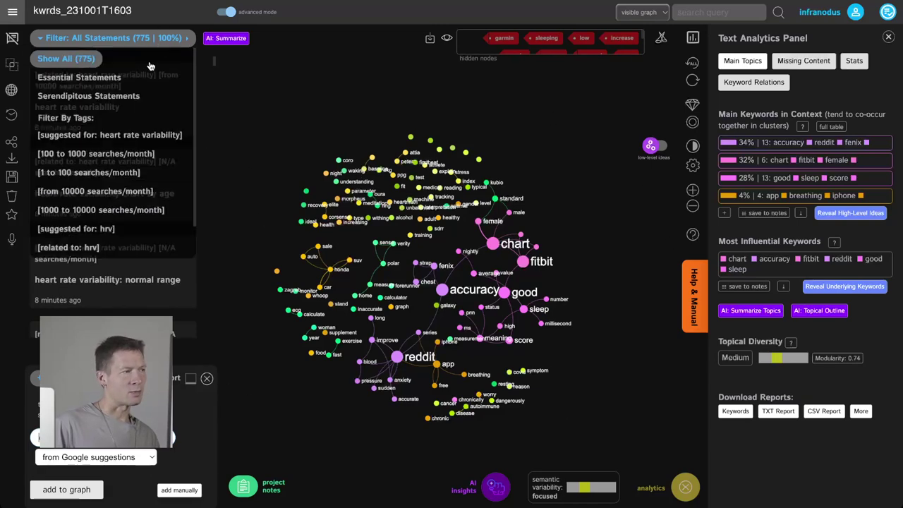
pyautogui.scroll(-2, 85, 183)
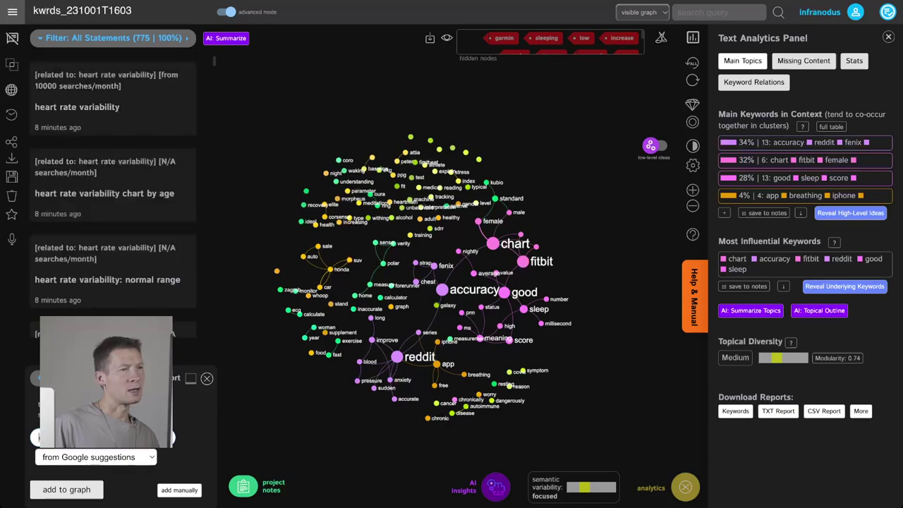
# - Restore all hidden keywords and filter to the 200 'suggested for: heart rate variability' statements
pyautogui.click(447, 38)
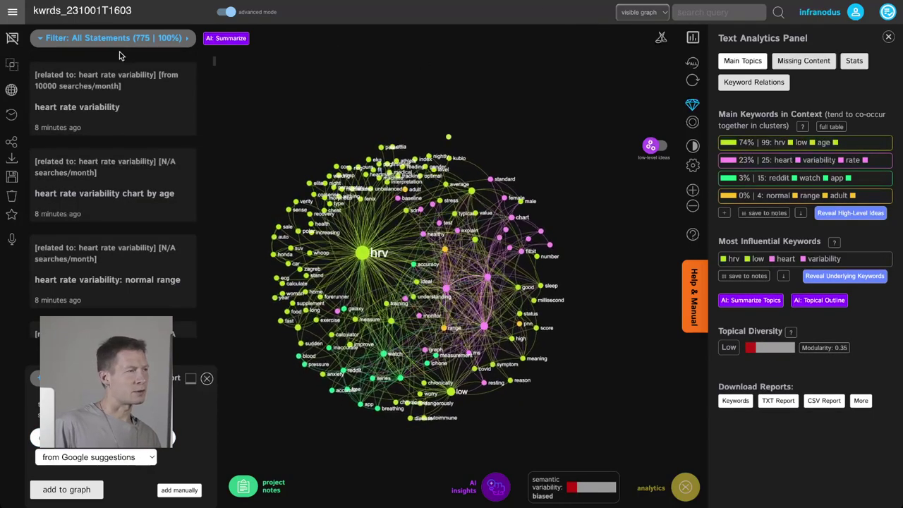
pyautogui.moveTo(105, 37)
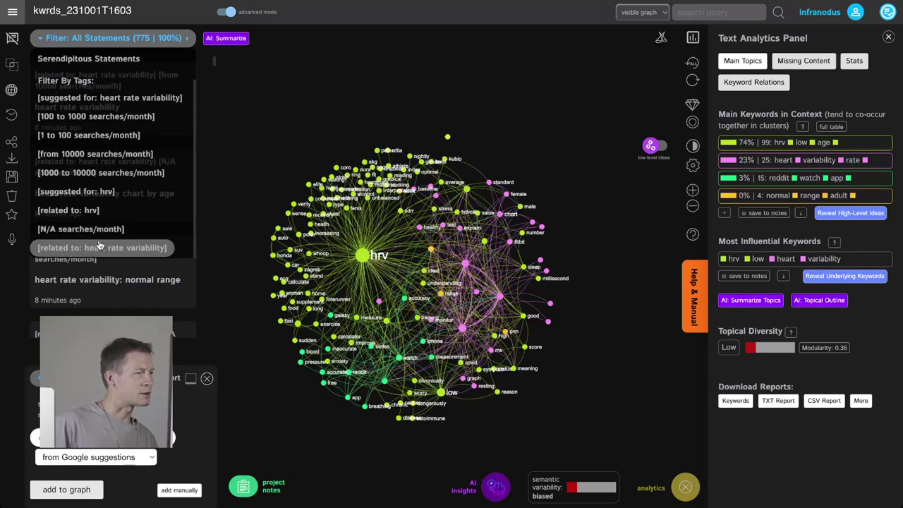
pyautogui.click(99, 247)
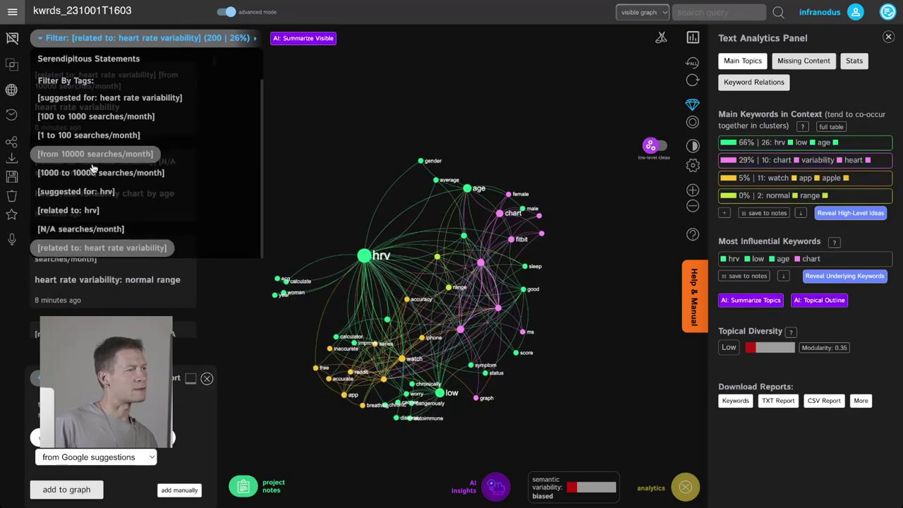
pyautogui.click(119, 96)
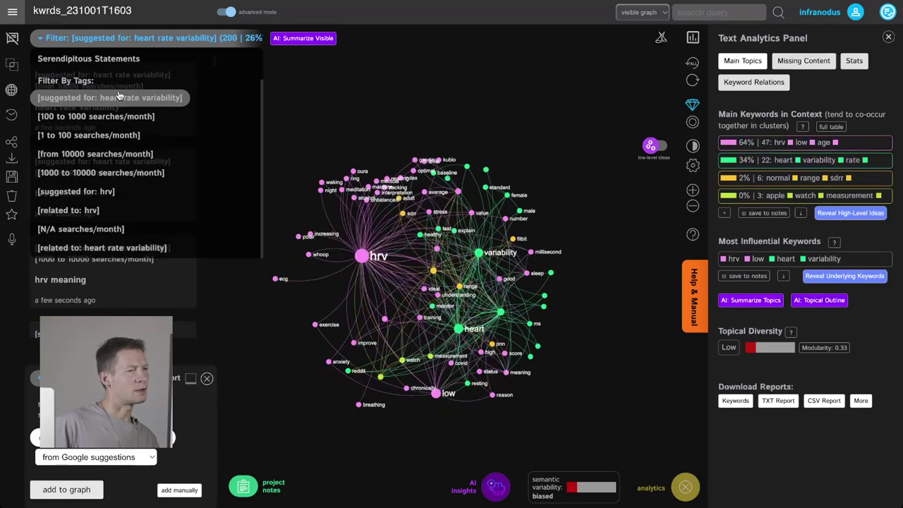
# - Filter to 10000 searches/month, save the variance, rate, heart combination to notes, then deselect
pyautogui.click(97, 155)
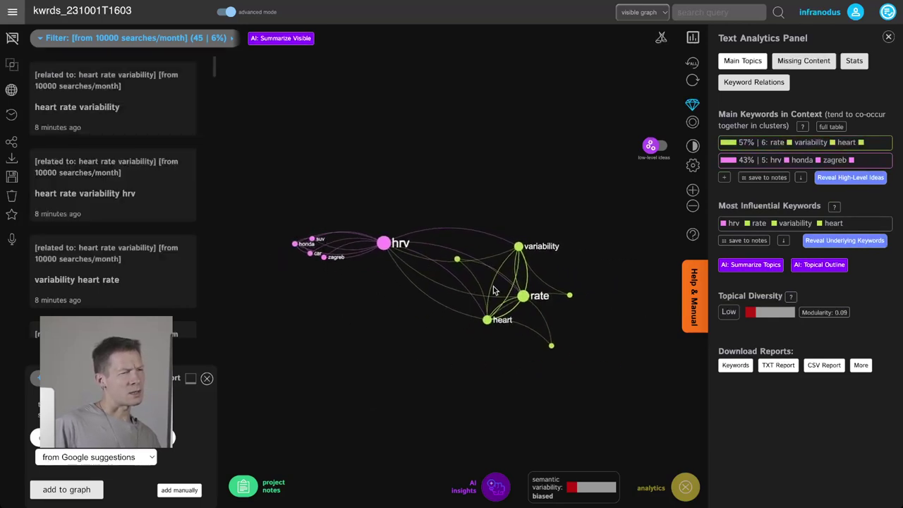
pyautogui.scroll(3, 476, 259)
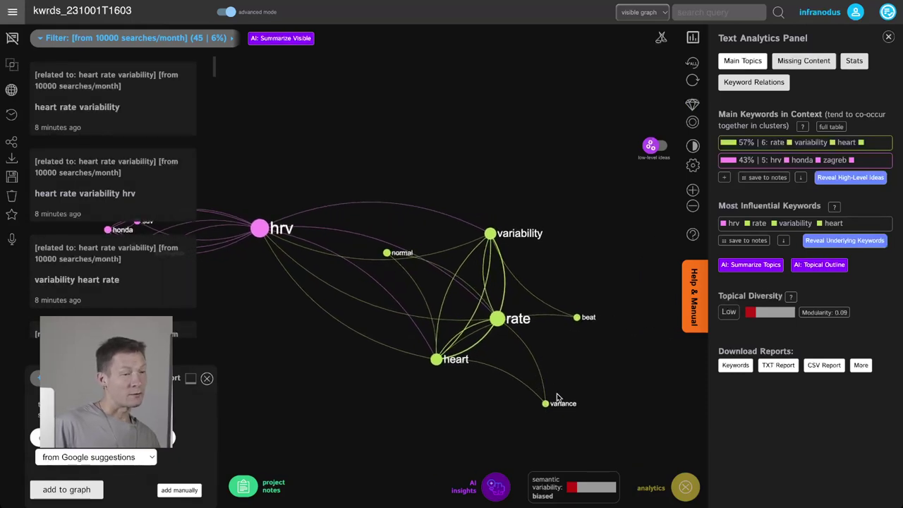
pyautogui.click(544, 405)
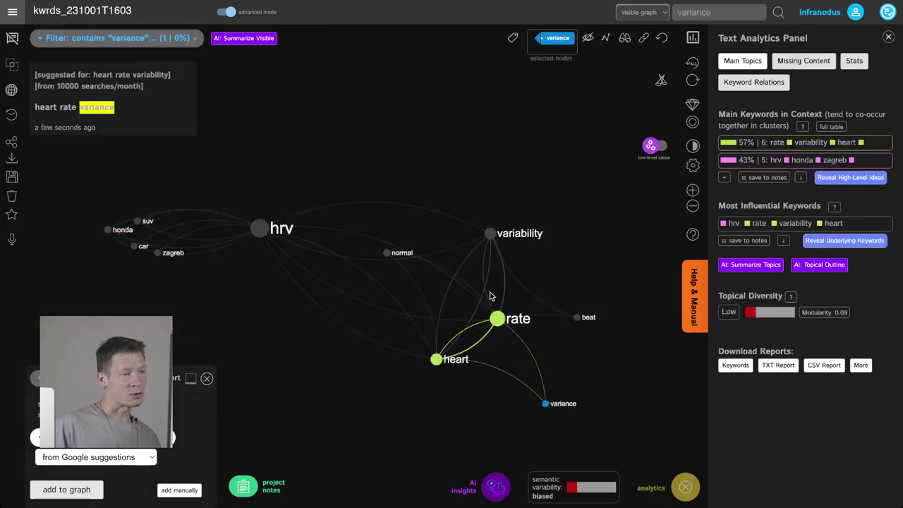
pyautogui.click(502, 319)
pyautogui.click(438, 359)
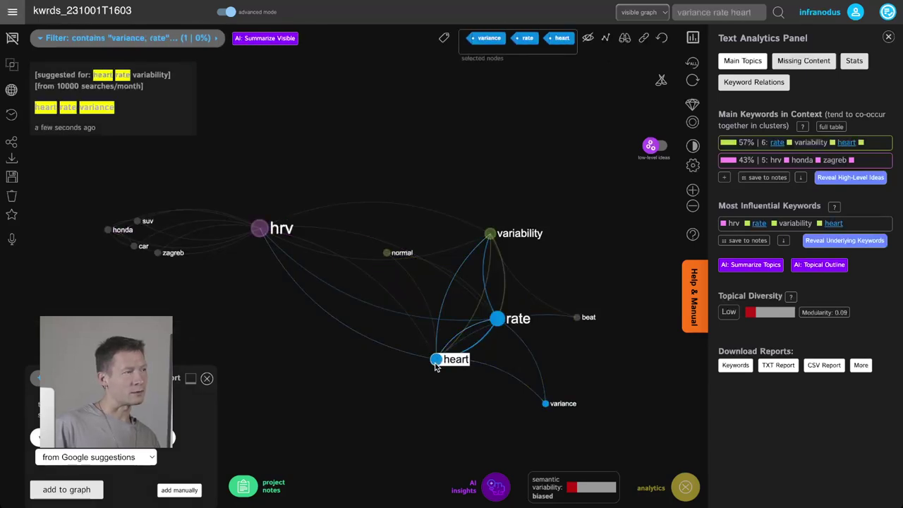
pyautogui.click(443, 39)
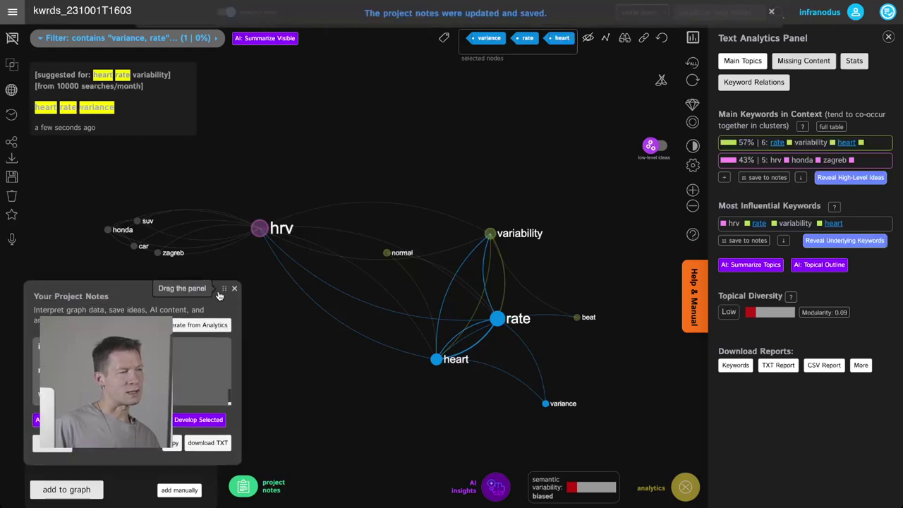
pyautogui.click(234, 291)
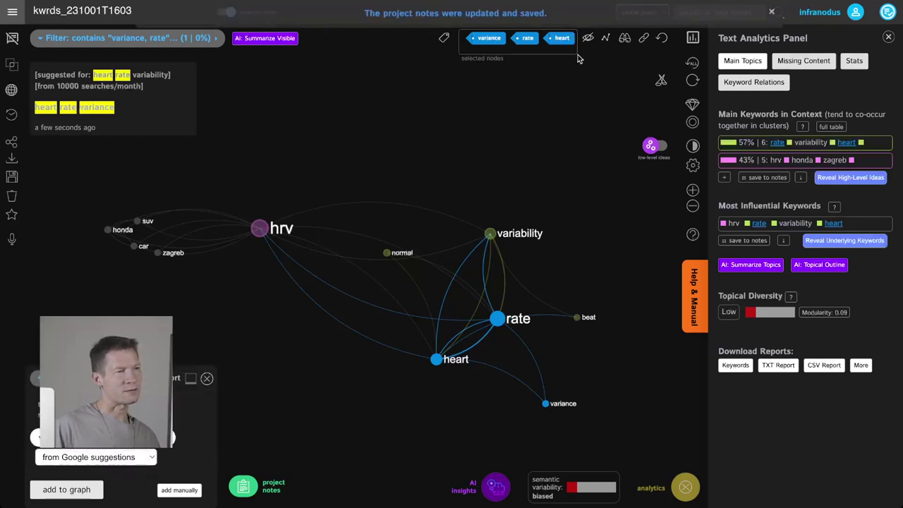
pyautogui.click(662, 38)
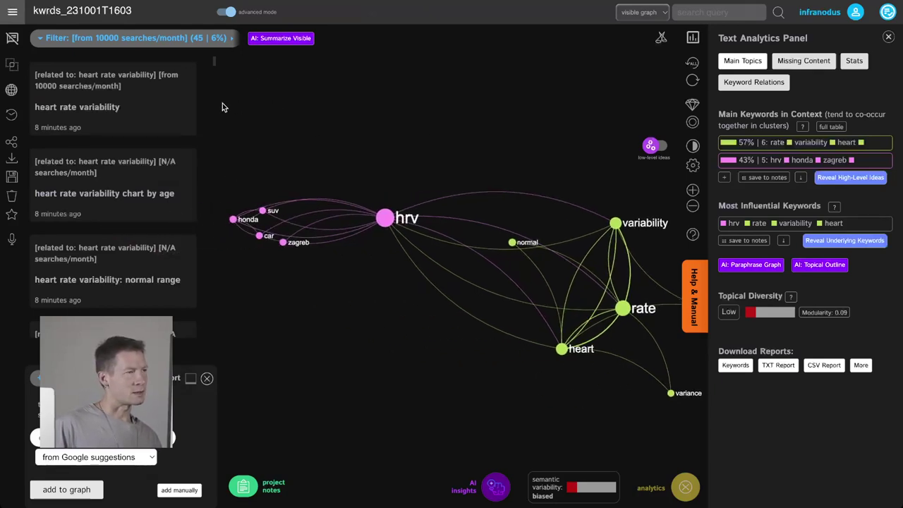
# - Filter the graph to keywords with 1000 to 10000 searches/month
pyautogui.moveTo(224, 45)
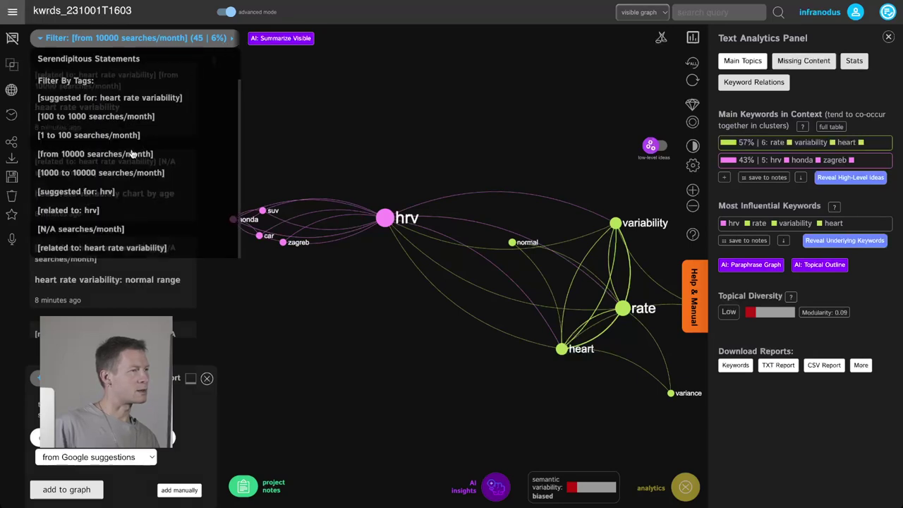
pyautogui.click(110, 176)
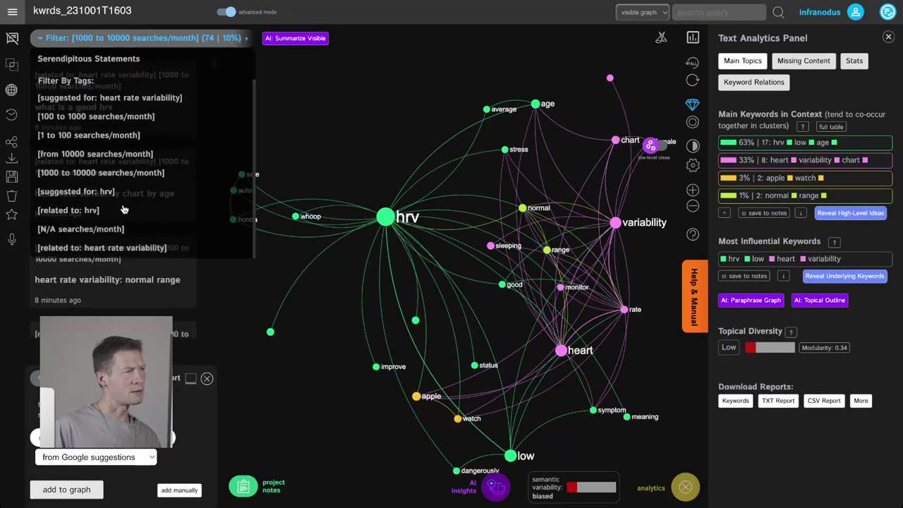
pyautogui.scroll(-5, 124, 170)
pyautogui.scroll(2, 124, 169)
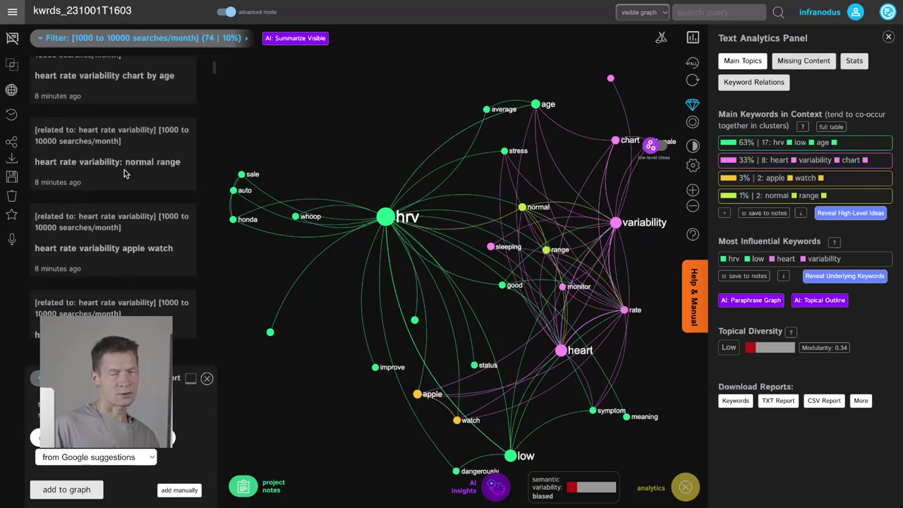
pyautogui.scroll(-3, 124, 169)
# - Hide the hrv, heart, rate and variability keywords from the graph
pyautogui.moveTo(427, 270); pyautogui.dragTo(378, 269)
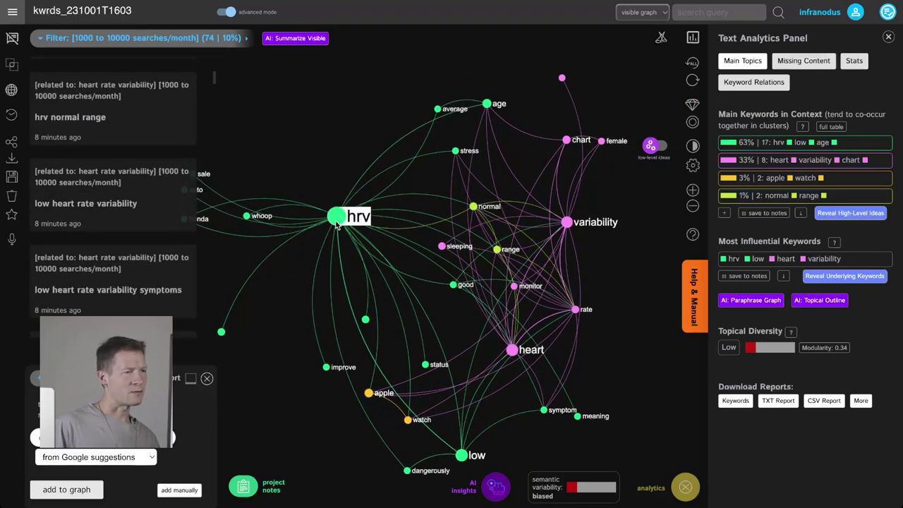
pyautogui.click(337, 215)
pyautogui.click(511, 350)
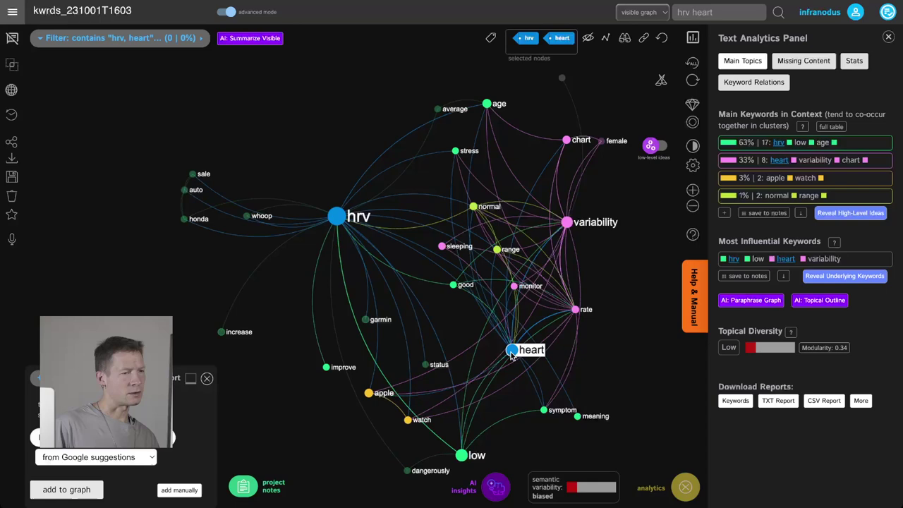
pyautogui.click(575, 309)
pyautogui.click(567, 223)
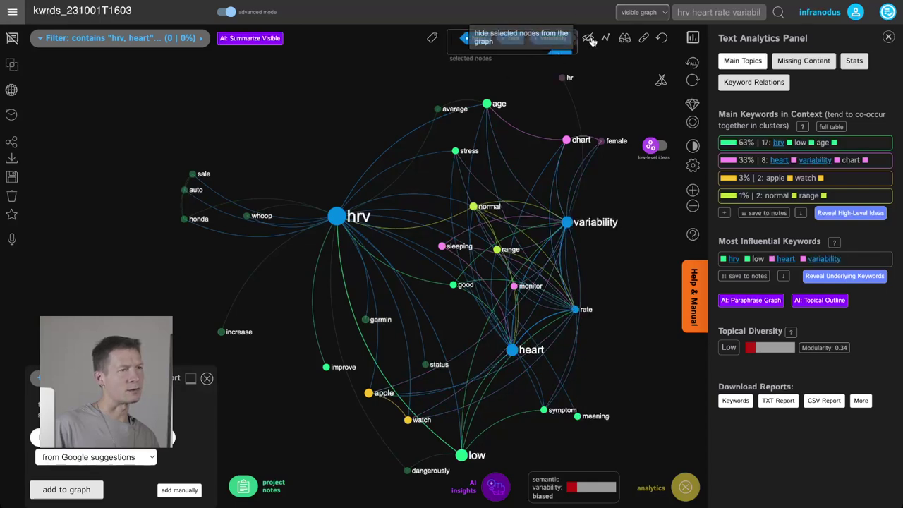
pyautogui.click(589, 38)
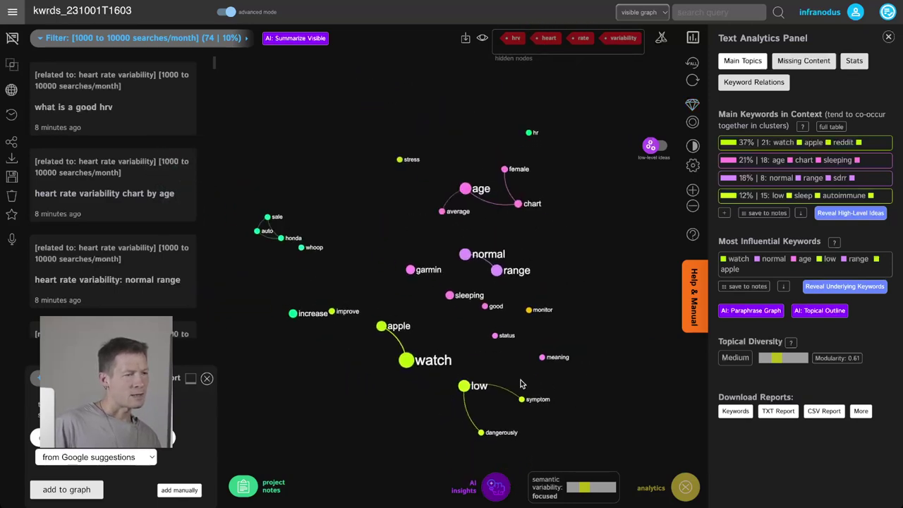
# - Save the dangerously, low, symptom combination to notes, then hide those three keywords
pyautogui.click(489, 415)
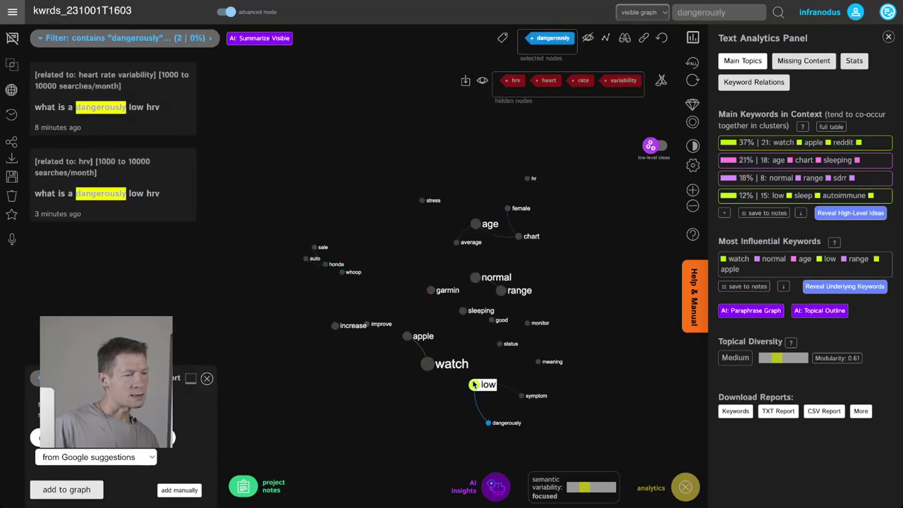
pyautogui.click(474, 384)
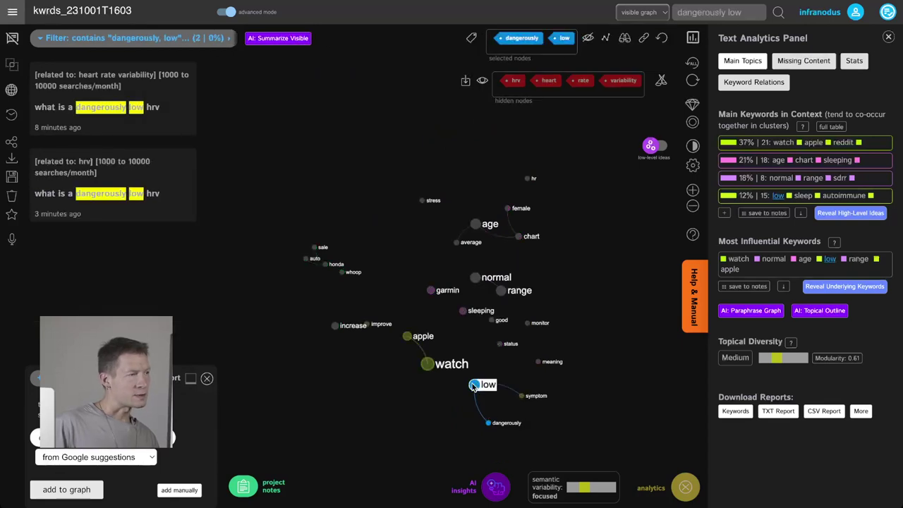
pyautogui.click(522, 397)
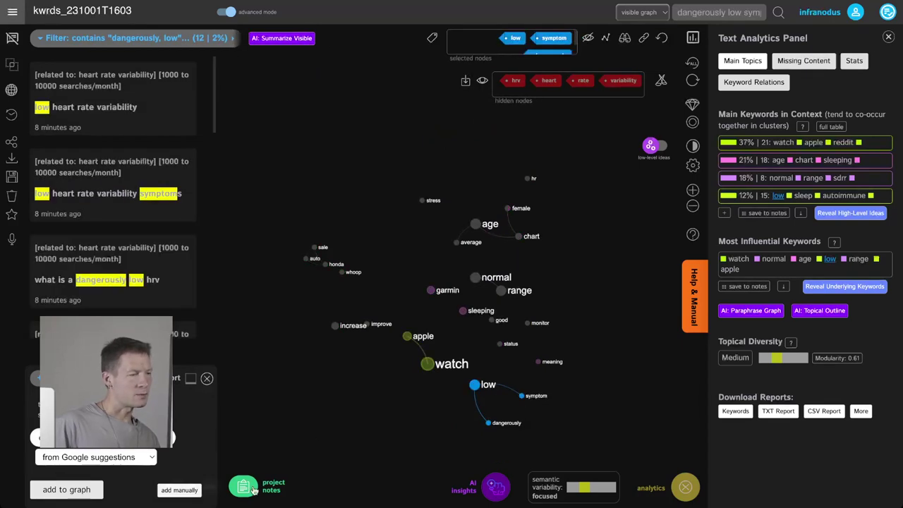
pyautogui.click(431, 37)
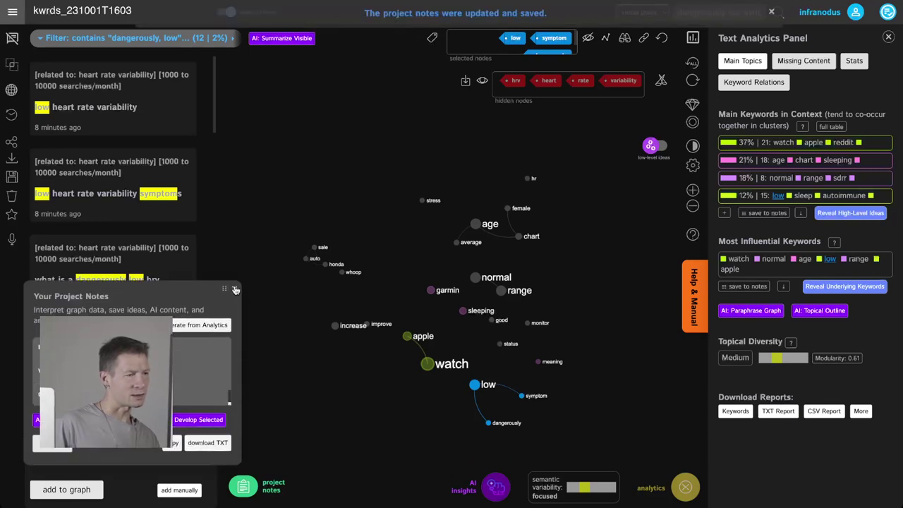
pyautogui.click(236, 289)
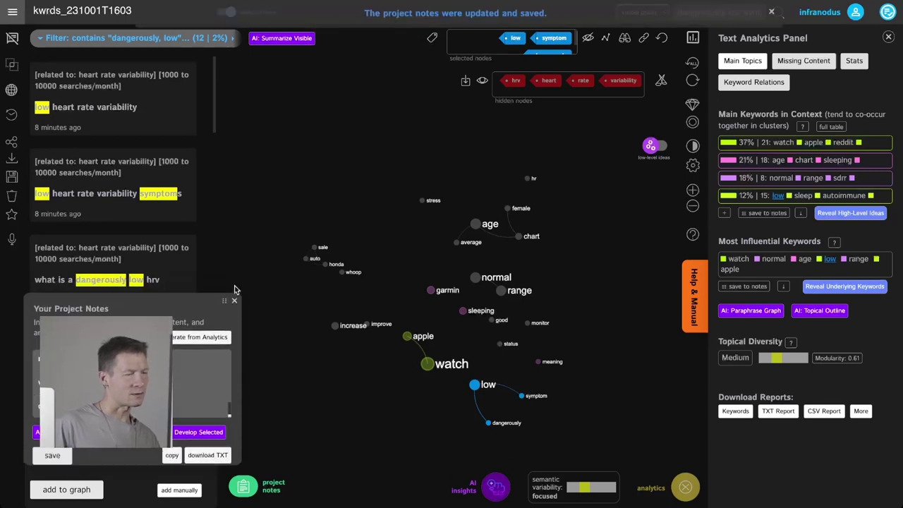
pyautogui.click(585, 40)
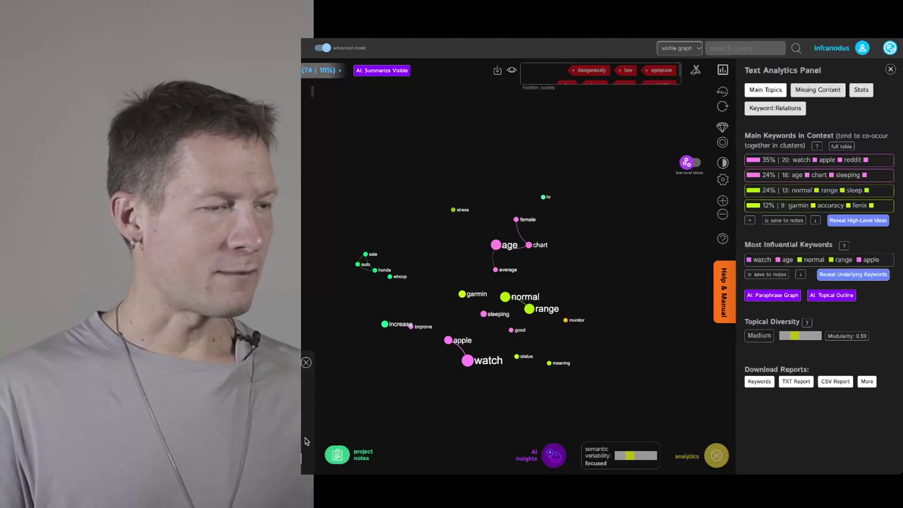
# - Reopen the project notes listing combinations like range normal and variance rate heart
pyautogui.click(337, 454)
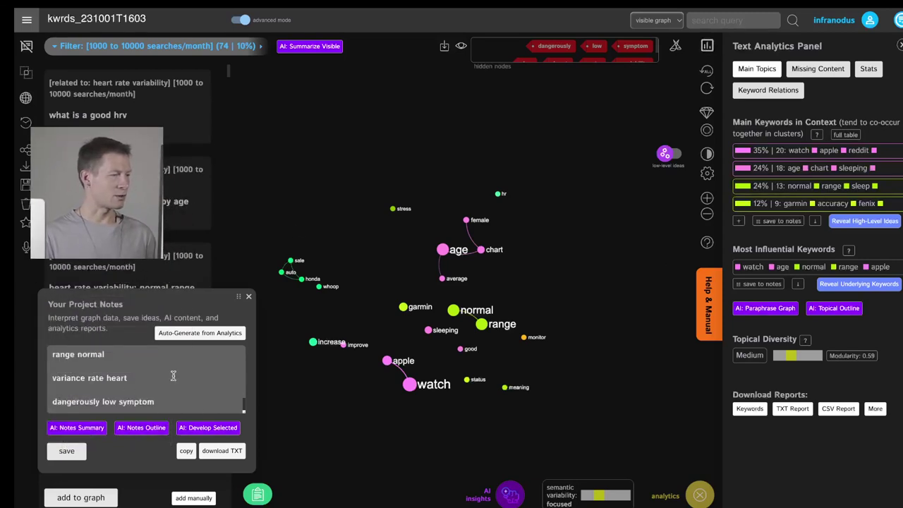
# - Generate a GPT-3 summary of the saved notes and select the summary text
pyautogui.scroll(10, 173, 376)
pyautogui.scroll(-10, 113, 407)
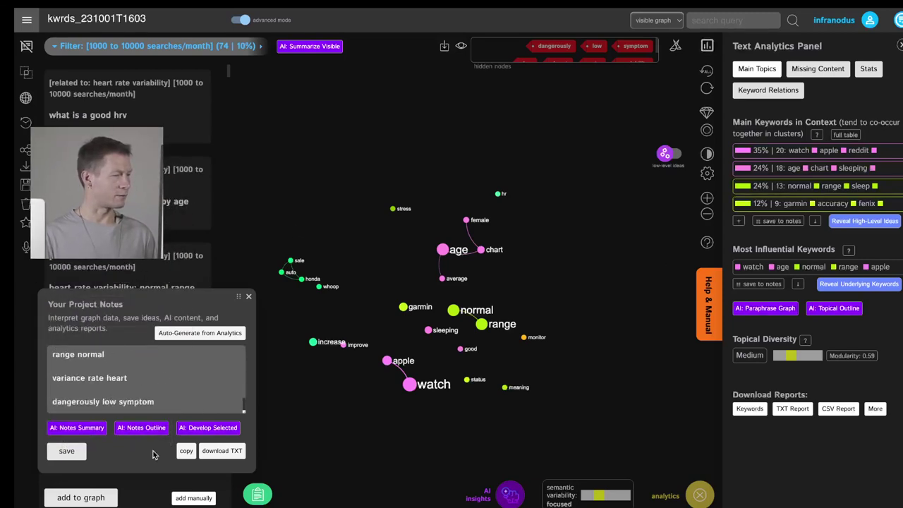
pyautogui.click(85, 431)
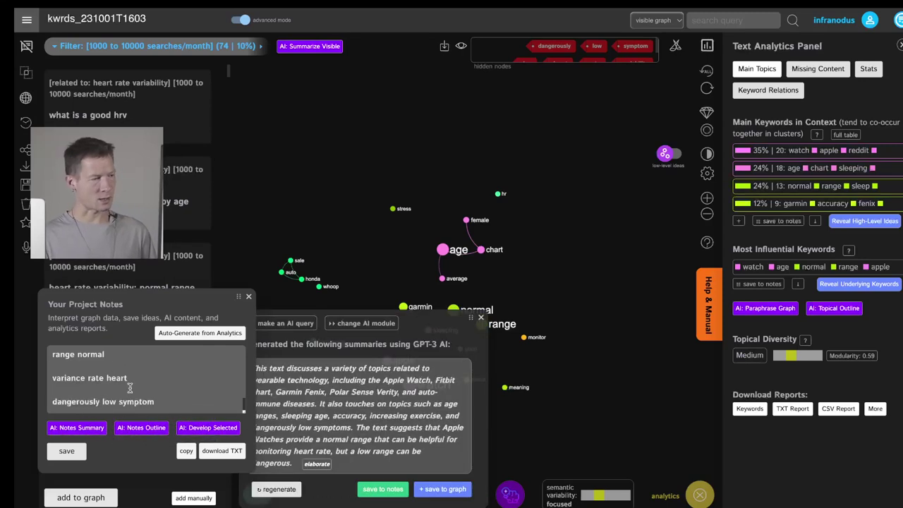
pyautogui.tripleClick(288, 380)
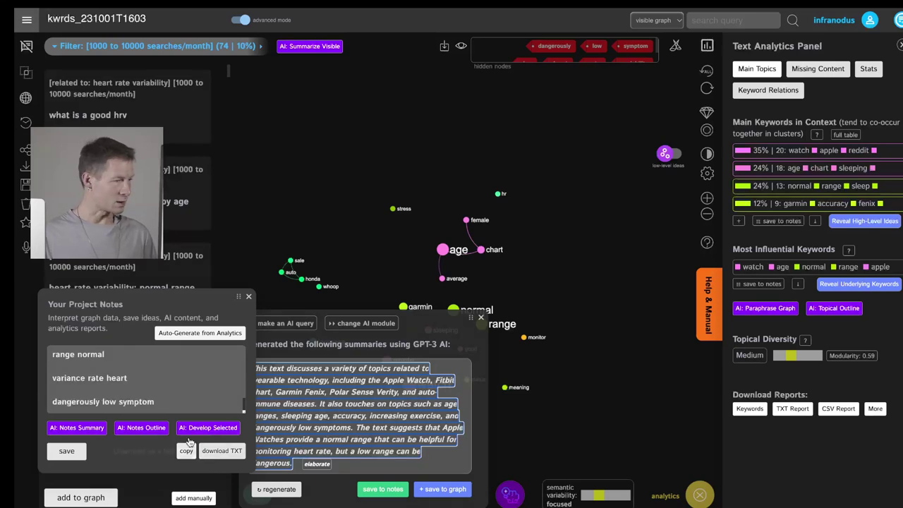
# - Generate the 'Comparing the Normal Range of Apple Watch, Fitbit, and Other Wearables' outline and review its sections
pyautogui.click(141, 428)
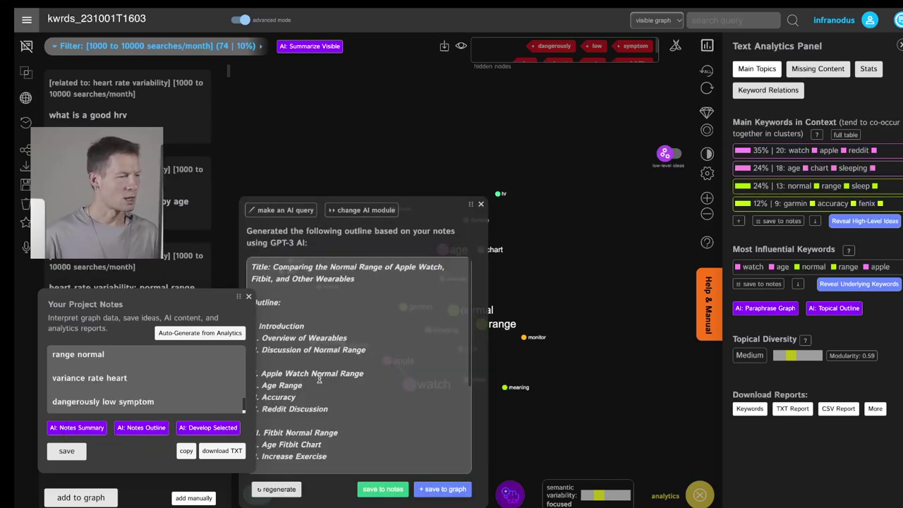
pyautogui.scroll(-5, 342, 379)
pyautogui.scroll(5, 343, 377)
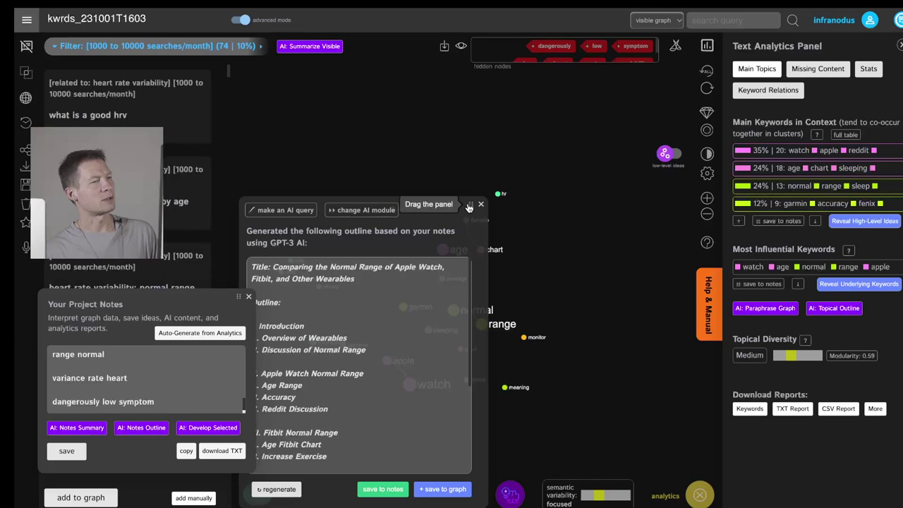
pyautogui.moveTo(470, 204); pyautogui.dragTo(507, 204)
pyautogui.scroll(-5, 353, 433)
pyautogui.scroll(5, 353, 433)
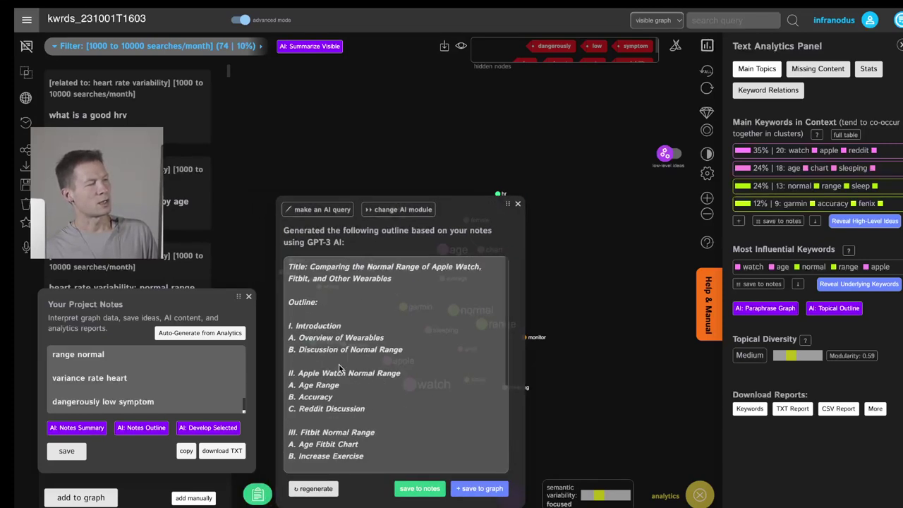
pyautogui.scroll(-5, 340, 368)
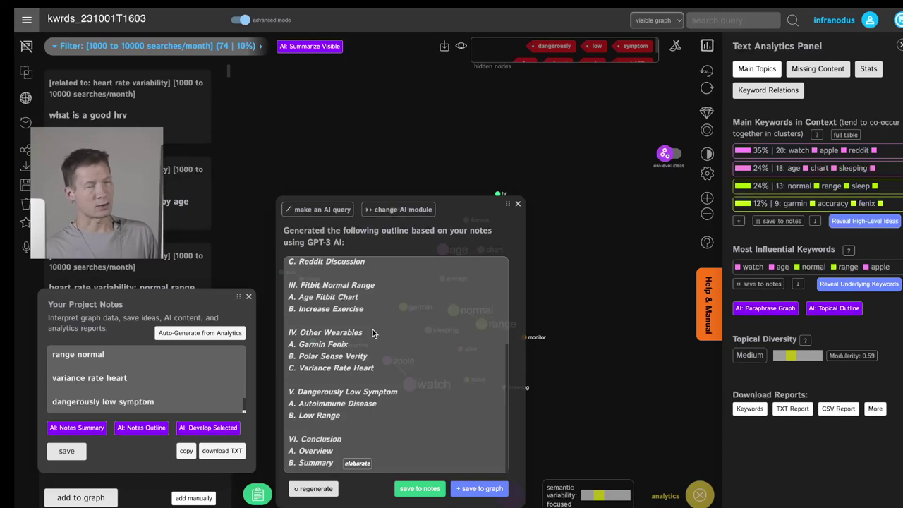